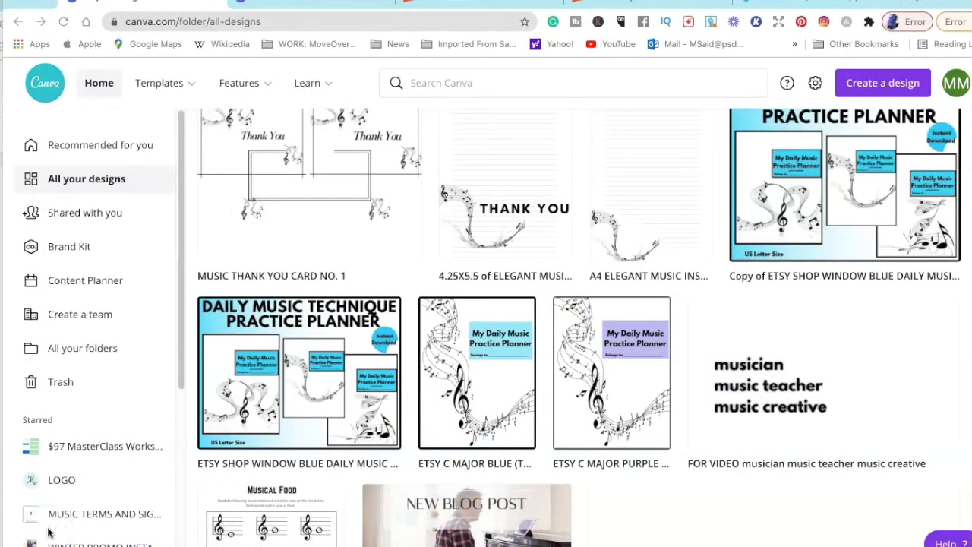
Step: Browse the saved designs for music printables, including the Etsy shop front banners and the You Are My Sunshine sheet music
scroll(250, 410, down, 3)
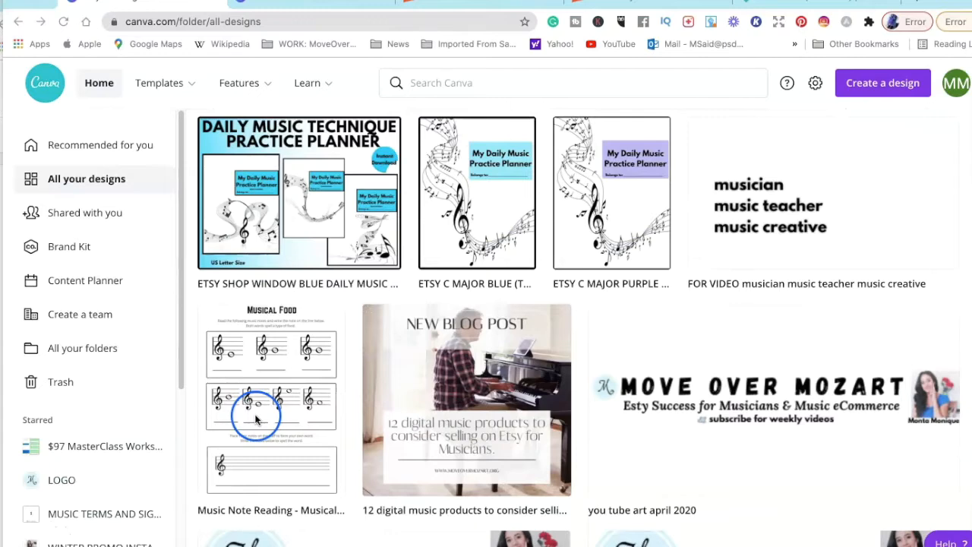
scroll(286, 433, down, 8)
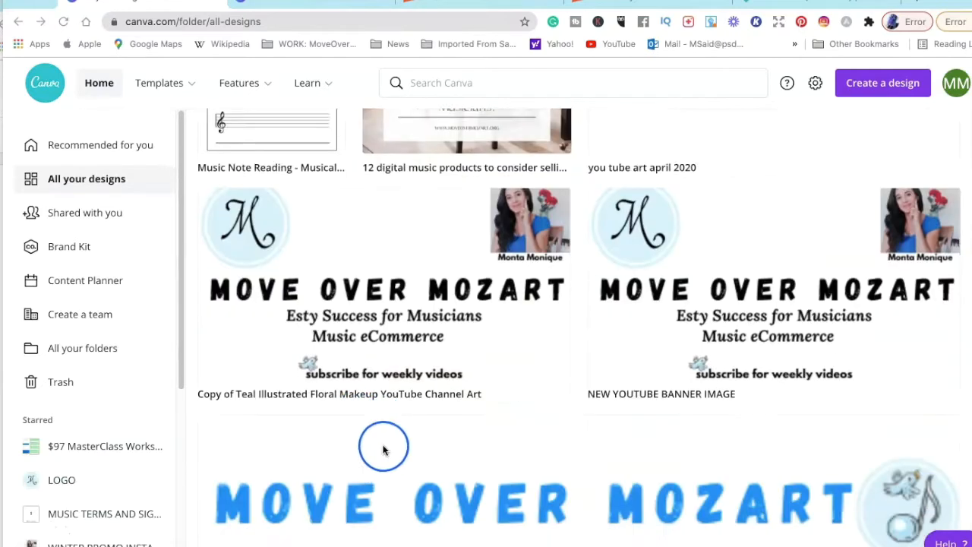
scroll(435, 454, down, 3)
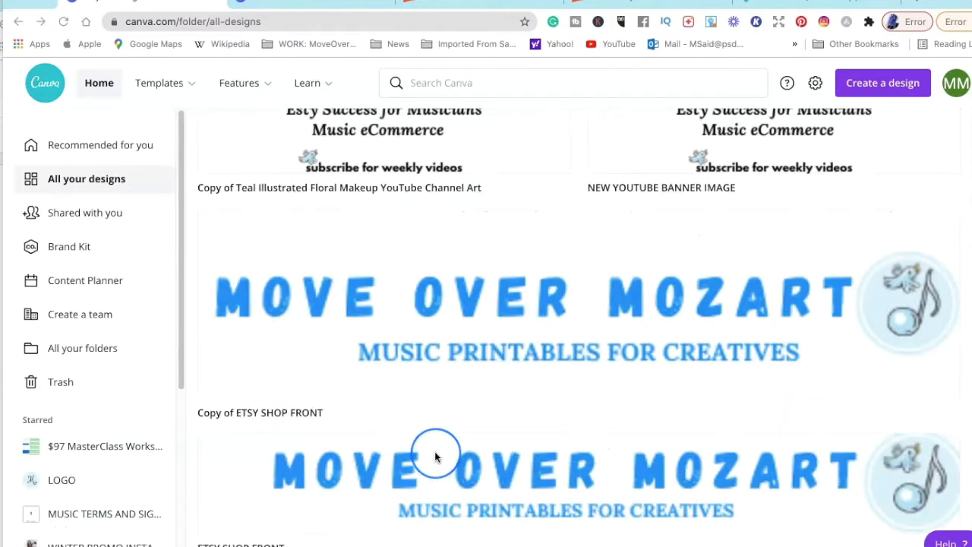
scroll(434, 454, down, 5)
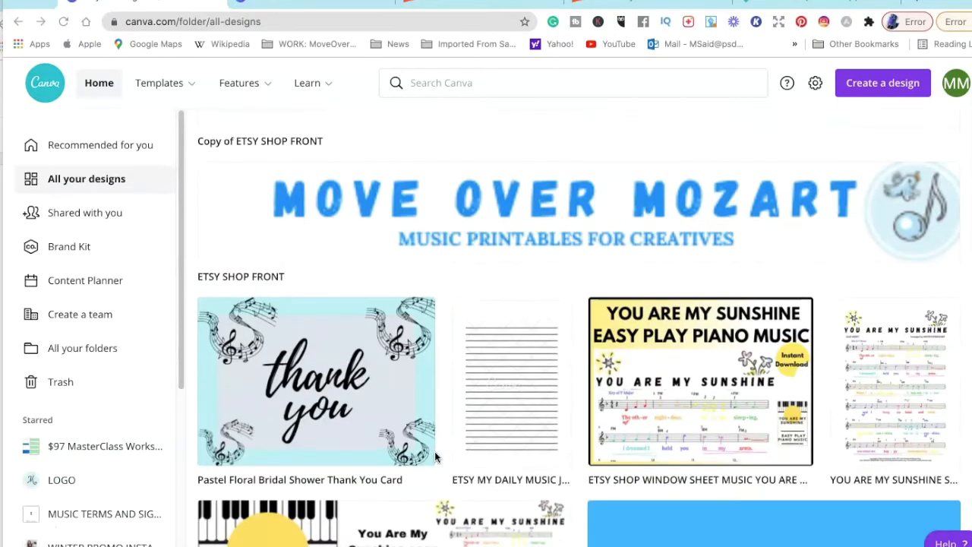
scroll(386, 440, up, 6)
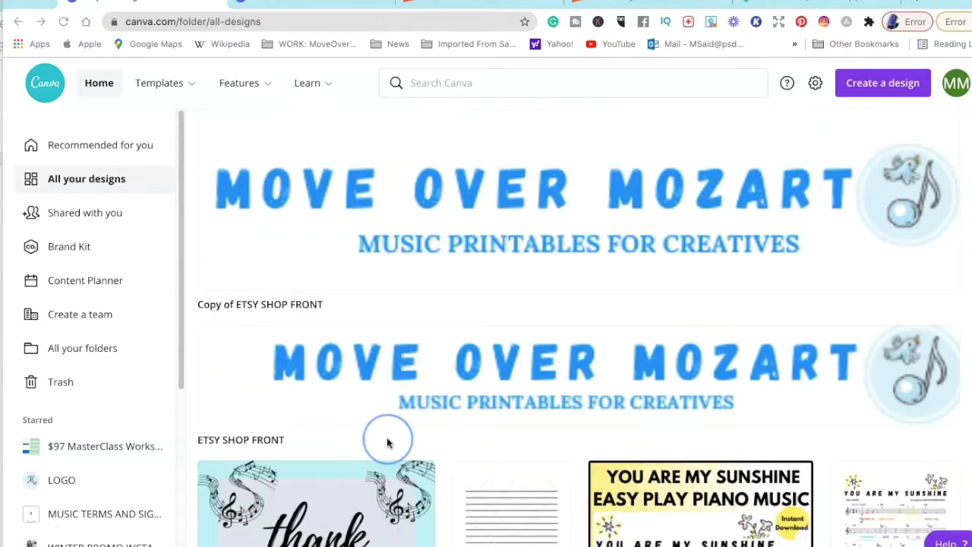
scroll(386, 437, up, 15)
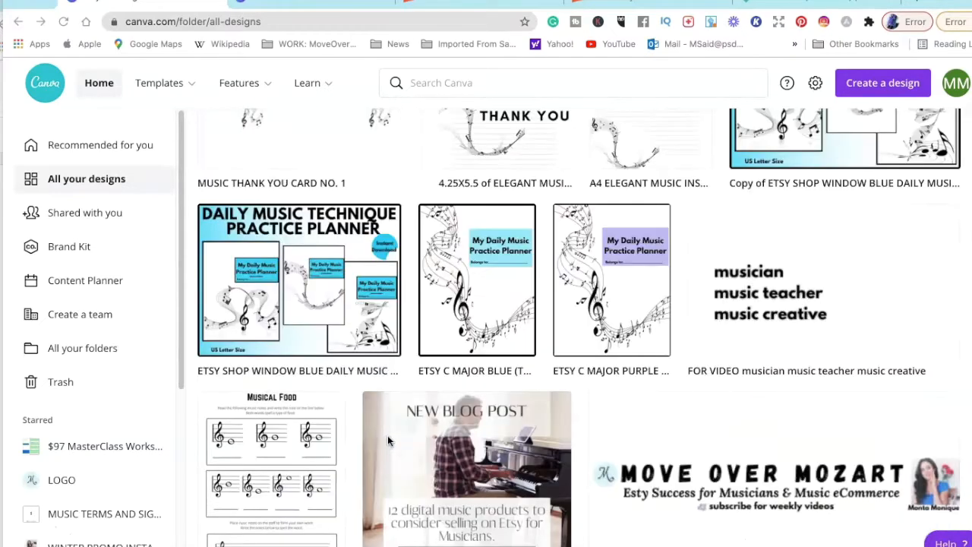
scroll(387, 435, up, 5)
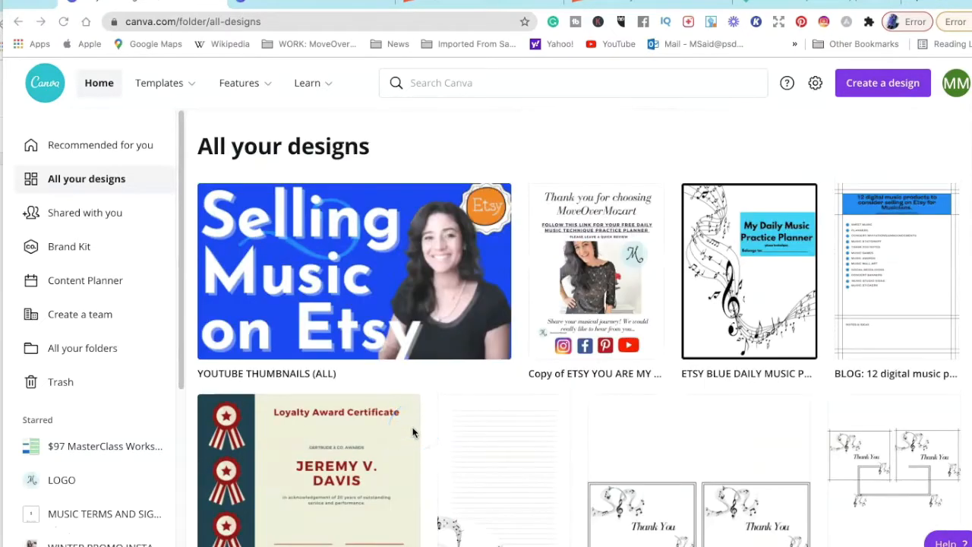
scroll(413, 432, down, 20)
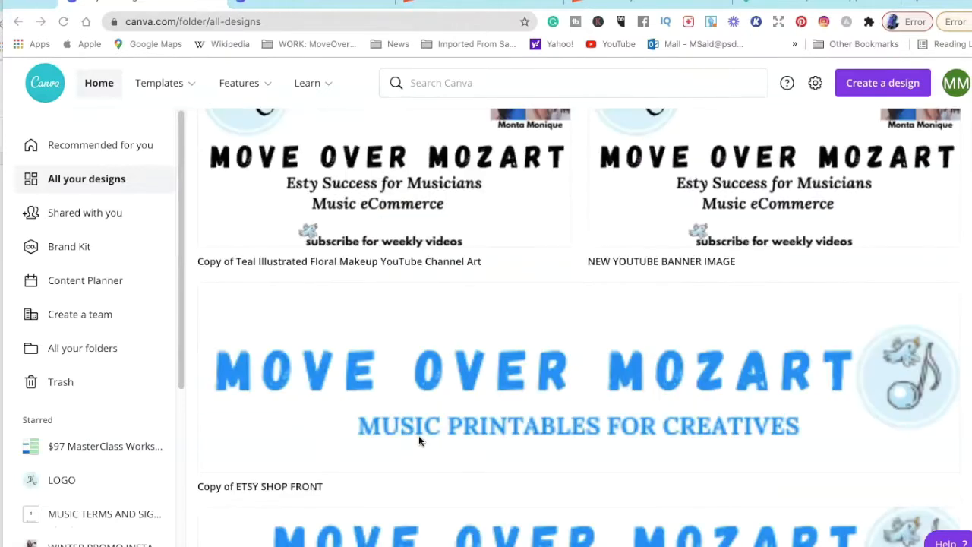
scroll(420, 438, down, 1)
click(423, 439)
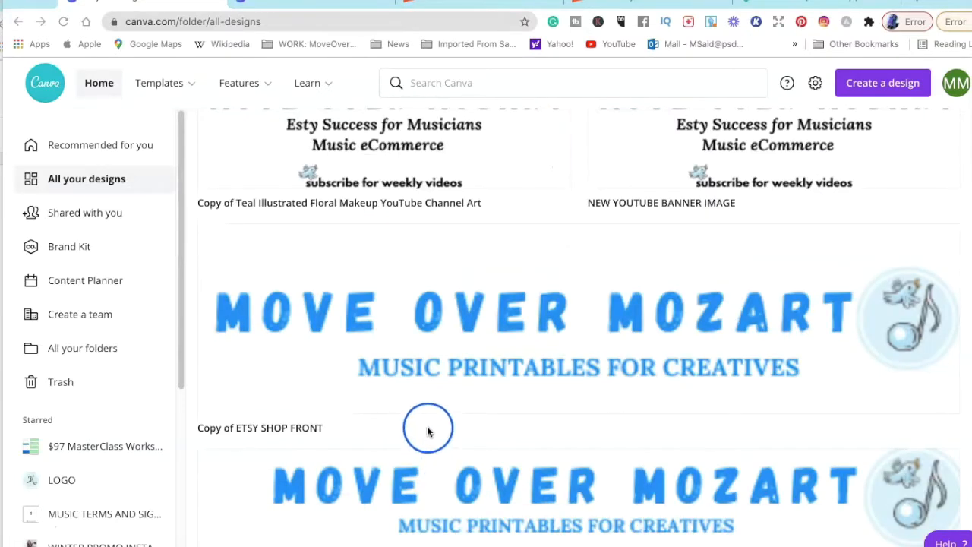
scroll(456, 423, down, 3)
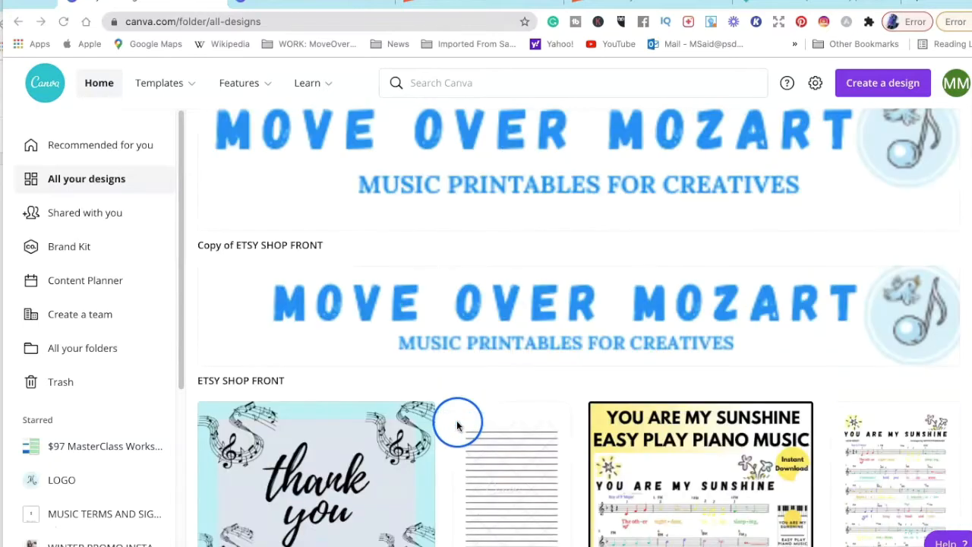
scroll(456, 437, down, 3)
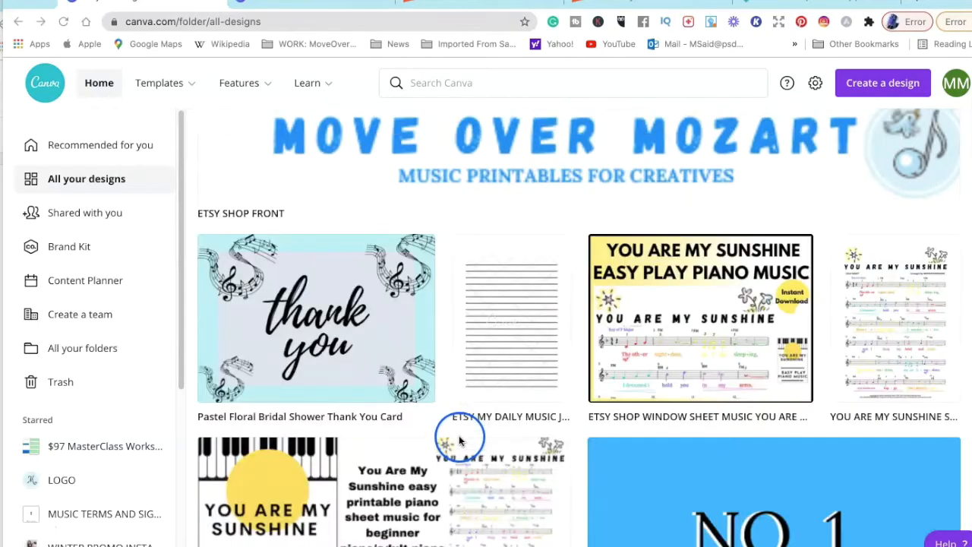
scroll(459, 440, down, 2)
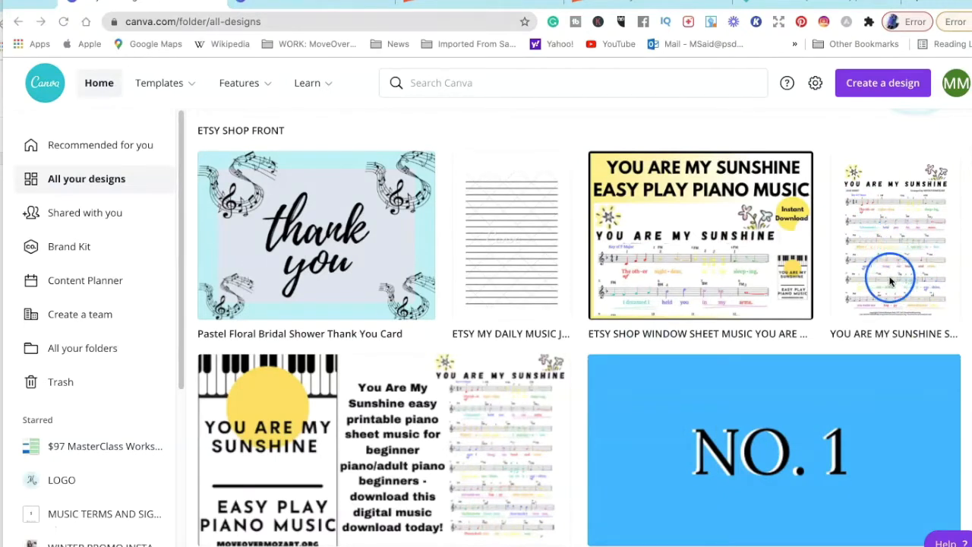
Step: Switch to the open YOU ARE MY SUNSHINE SHEET MUSIC design and set the page zoom to 50%
click(346, 2)
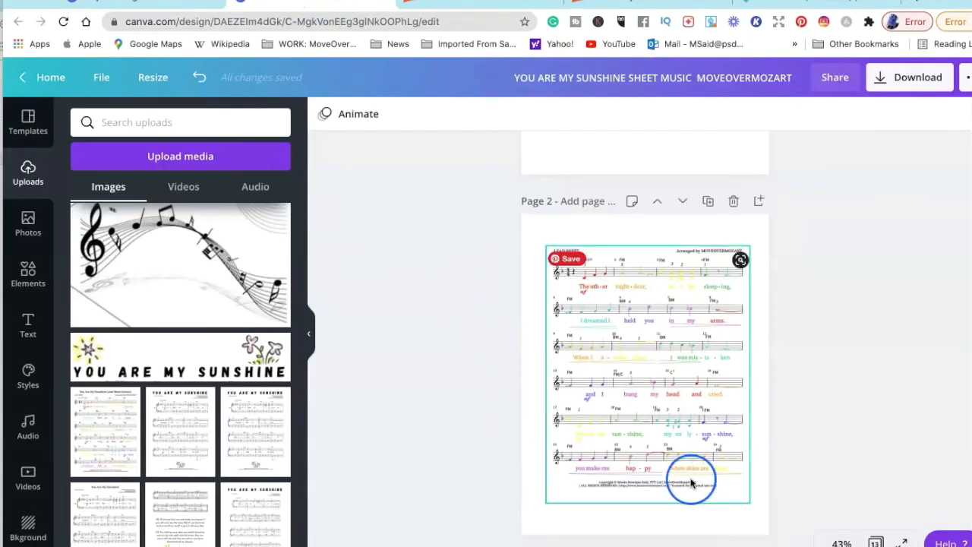
click(840, 542)
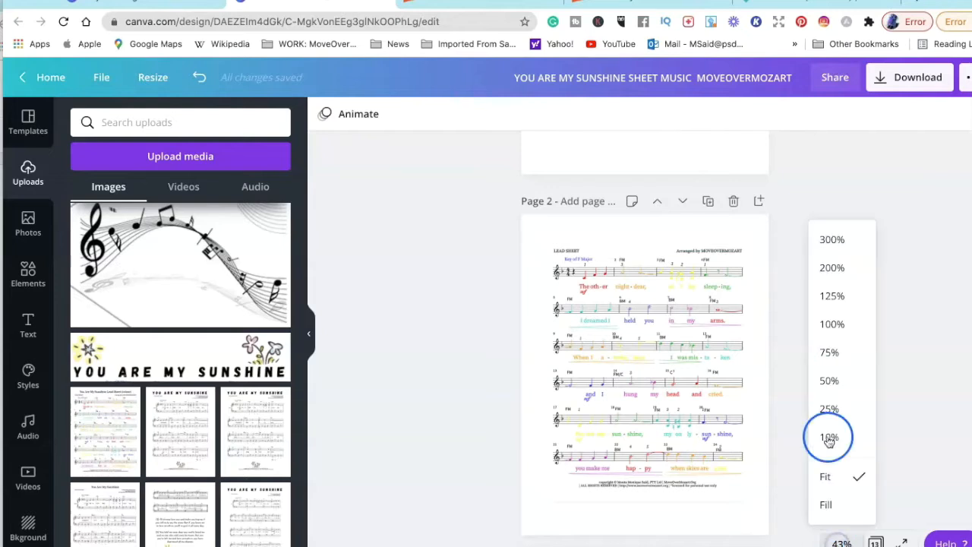
click(827, 383)
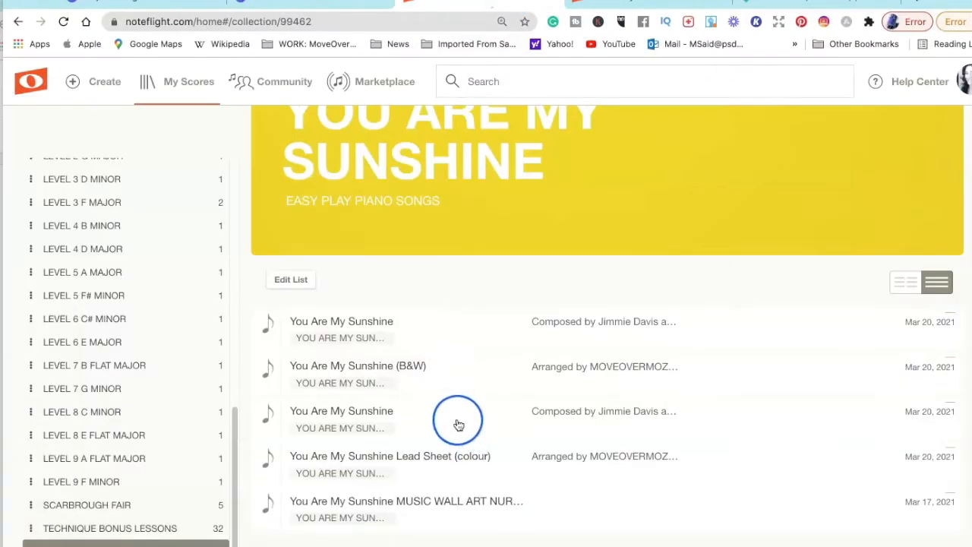
Step: Look through the scores in the YOU ARE MY SUNSHINE collection in Noteflight, including the B&W and colour lead sheet versions
scroll(469, 427, up, 2)
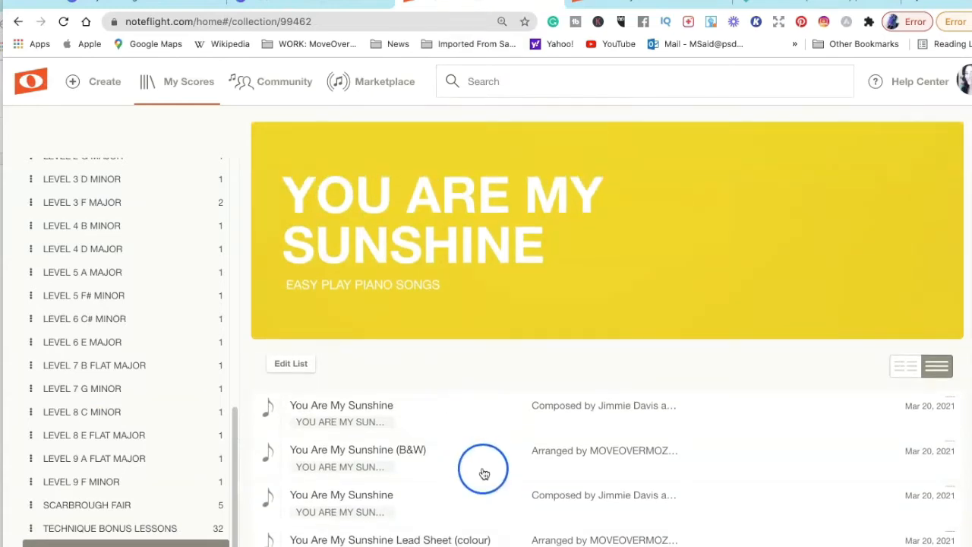
scroll(482, 462, down, 2)
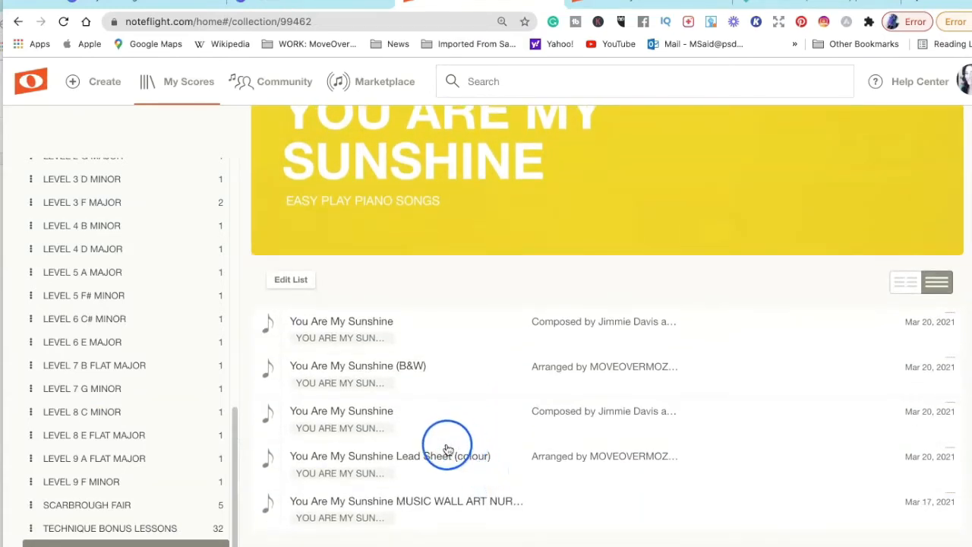
scroll(449, 425, up, 2)
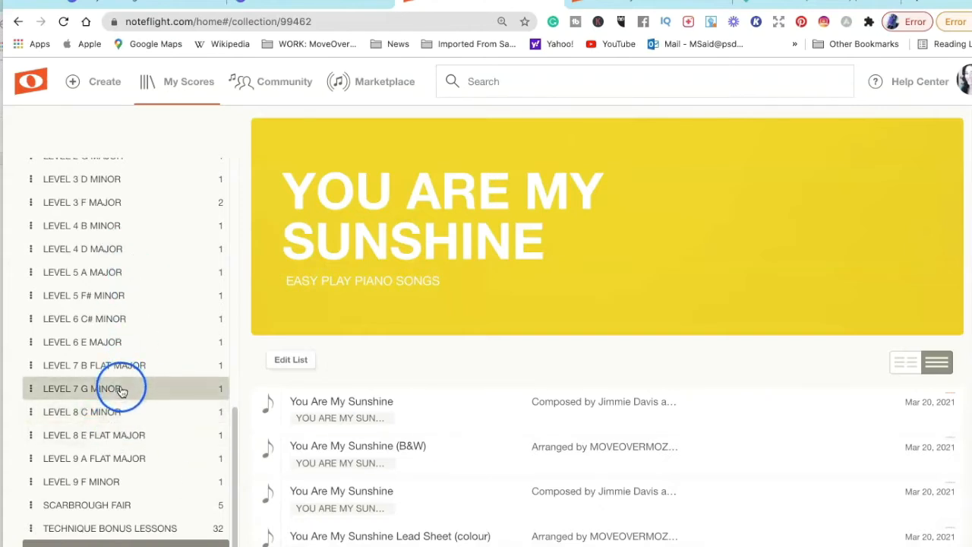
mouse_move(450, 334)
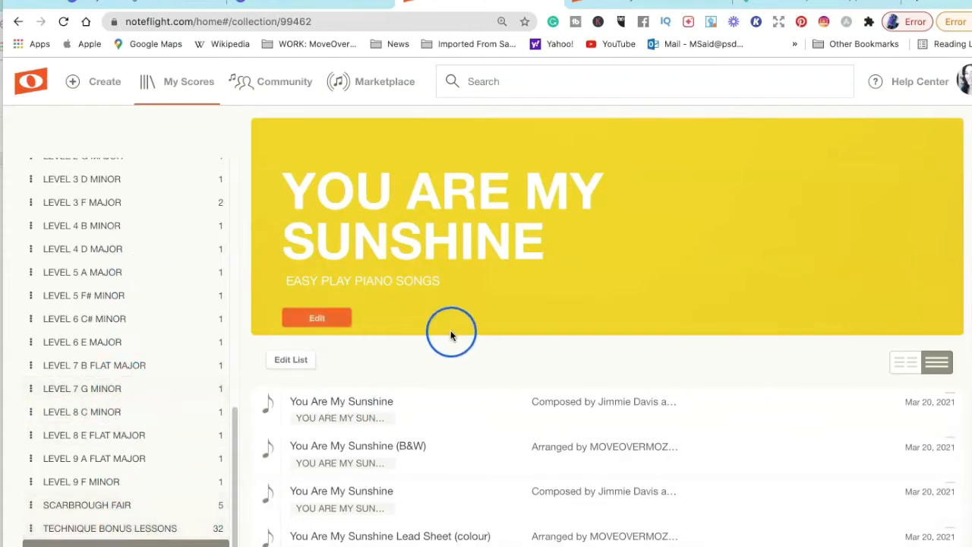
scroll(453, 340, down, 1)
scroll(464, 368, down, 2)
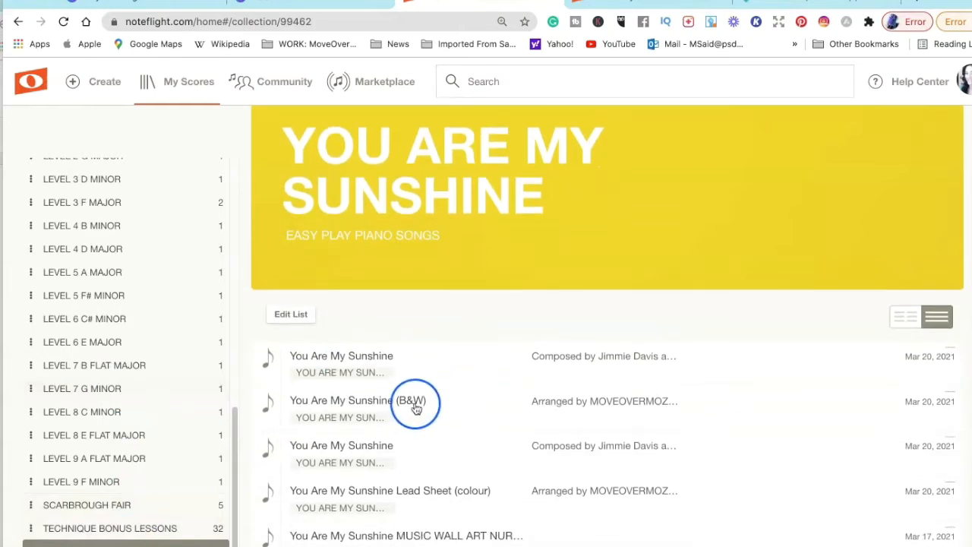
scroll(417, 473, down, 1)
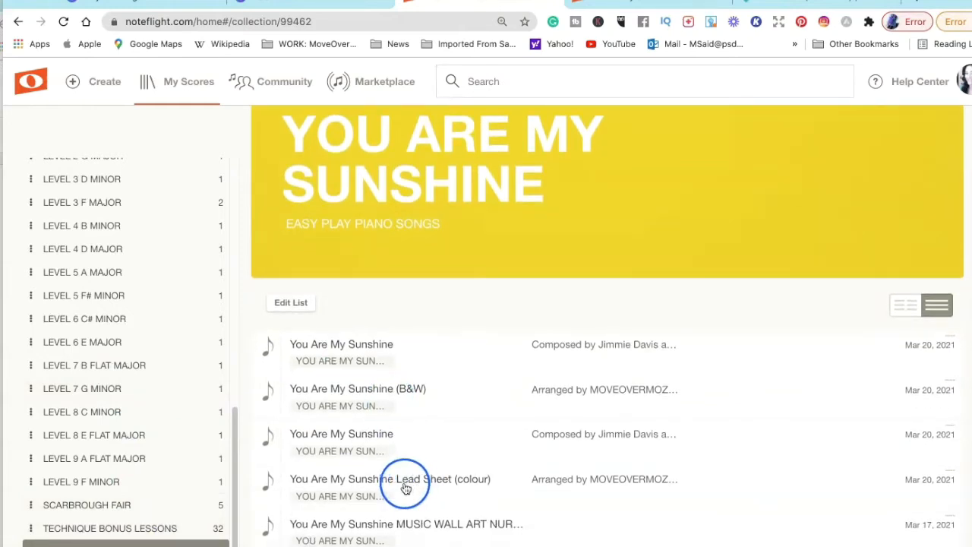
Step: Switch to the You Are My Sunshine Lead Sheet (colour) score and review it from the title down to the copyright line
click(636, 3)
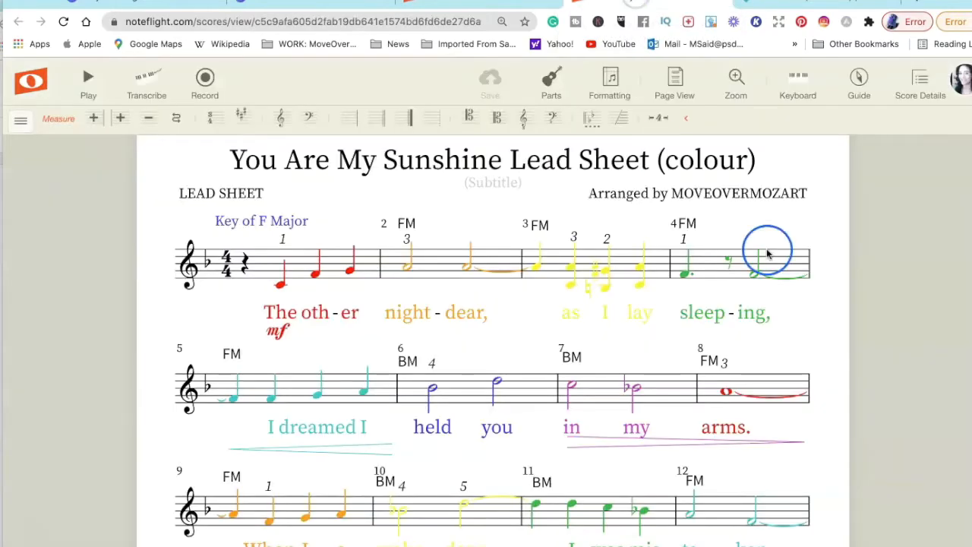
scroll(905, 306, down, 3)
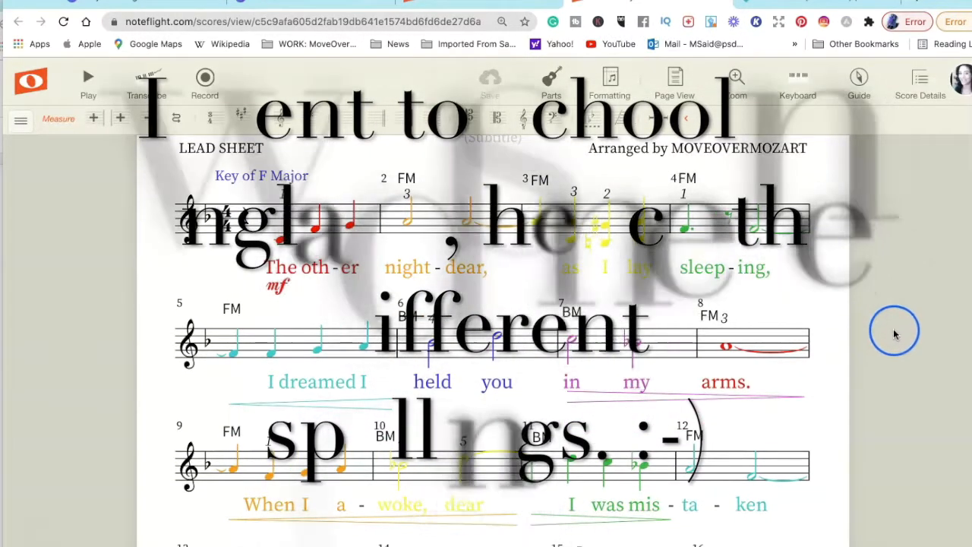
scroll(896, 363, down, 3)
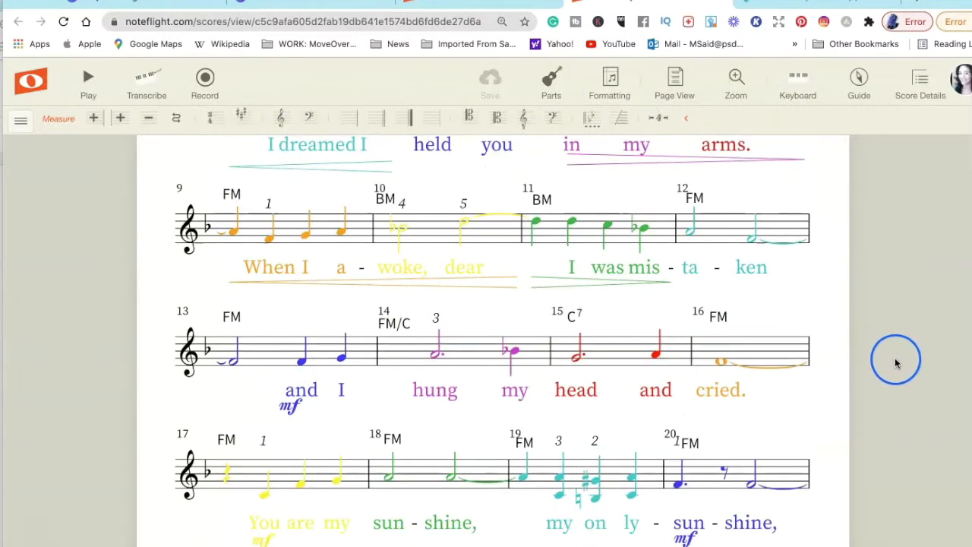
scroll(900, 380, down, 1)
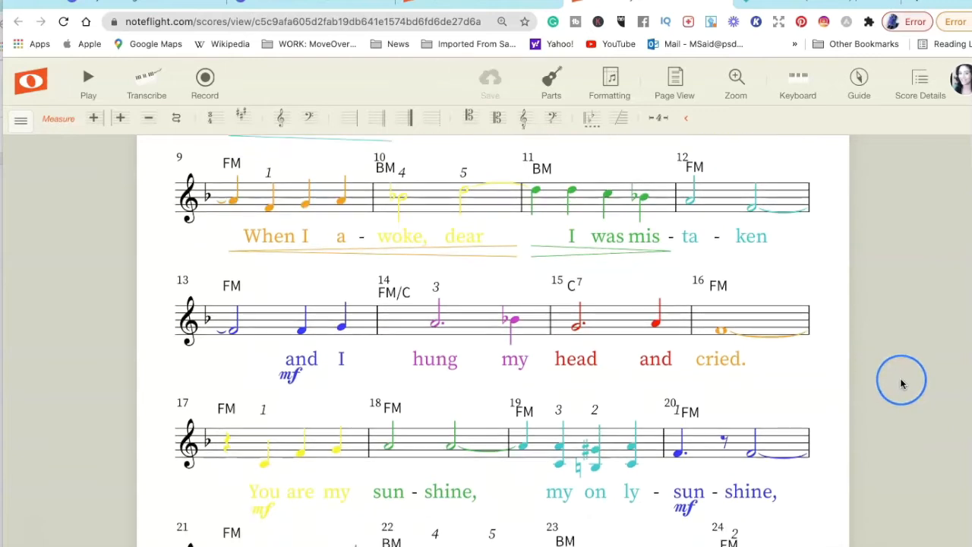
scroll(901, 384, down, 3)
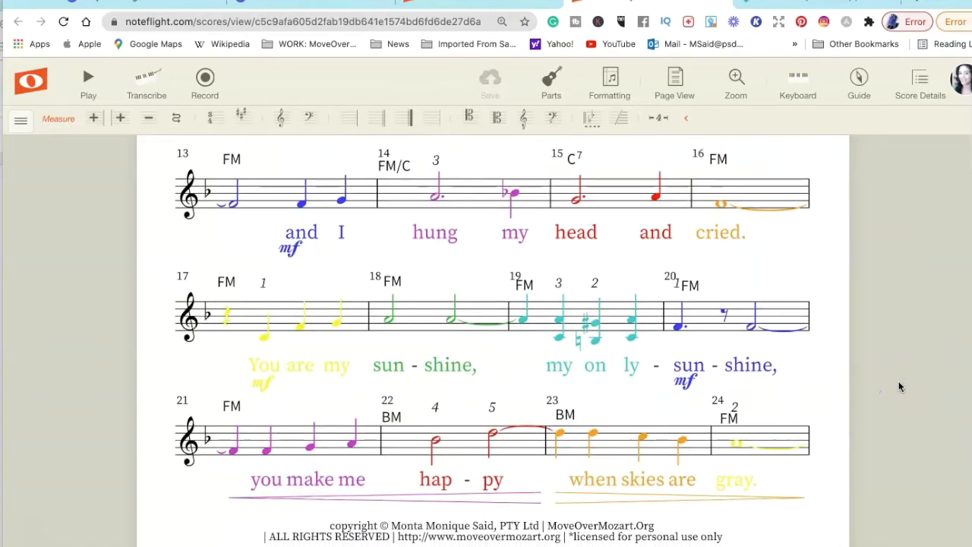
scroll(899, 380, up, 7)
scroll(900, 367, up, 4)
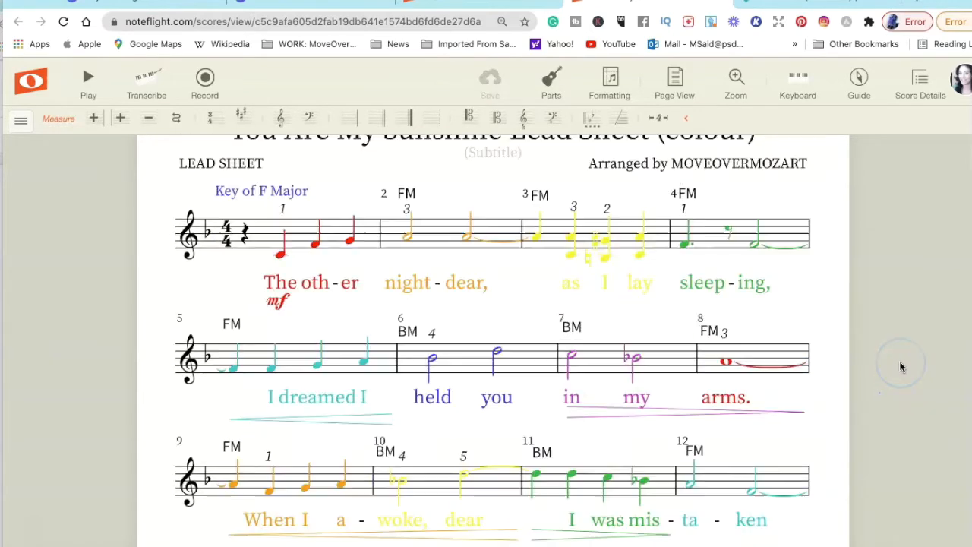
drag(900, 346, 915, 326)
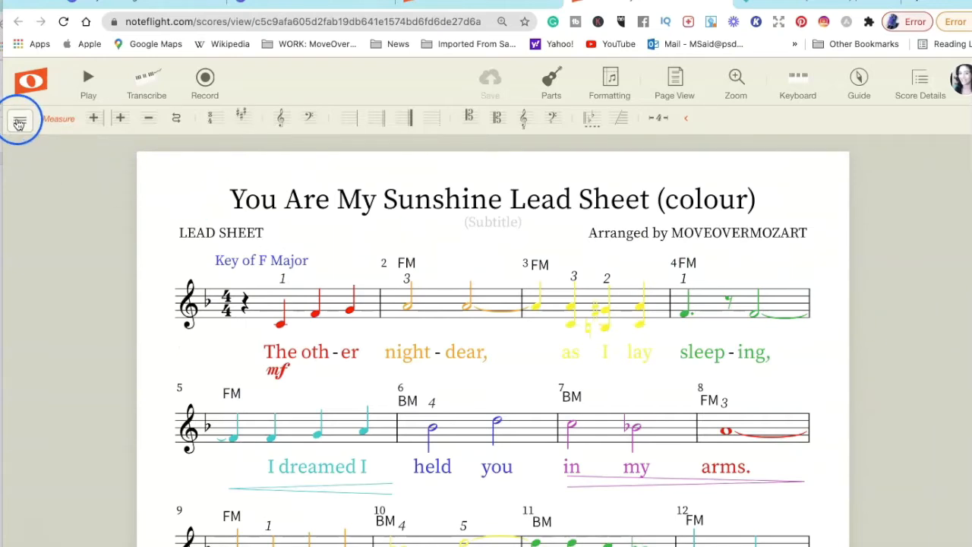
Step: Export the colour lead sheet as a Full Score PDF to the Downloads folder
click(20, 124)
mouse_move(33, 147)
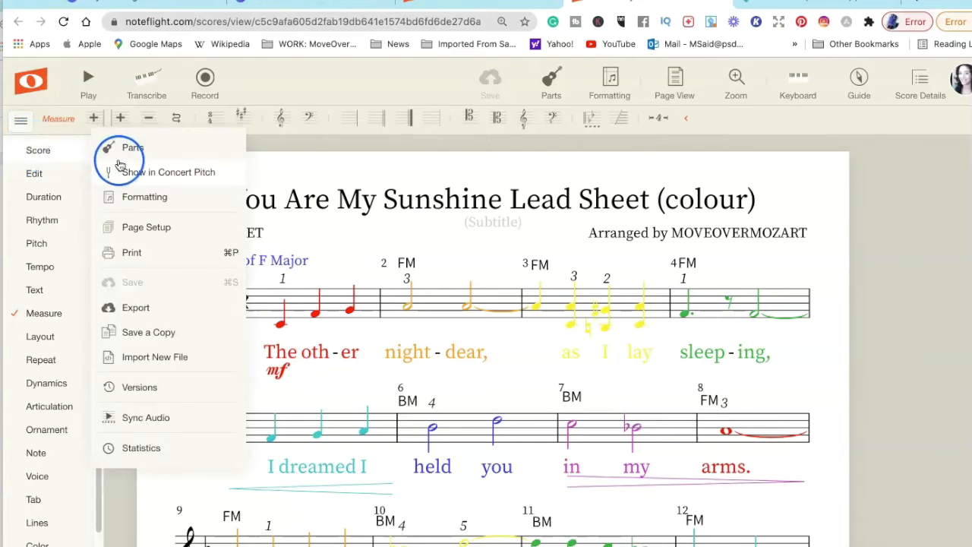
click(136, 308)
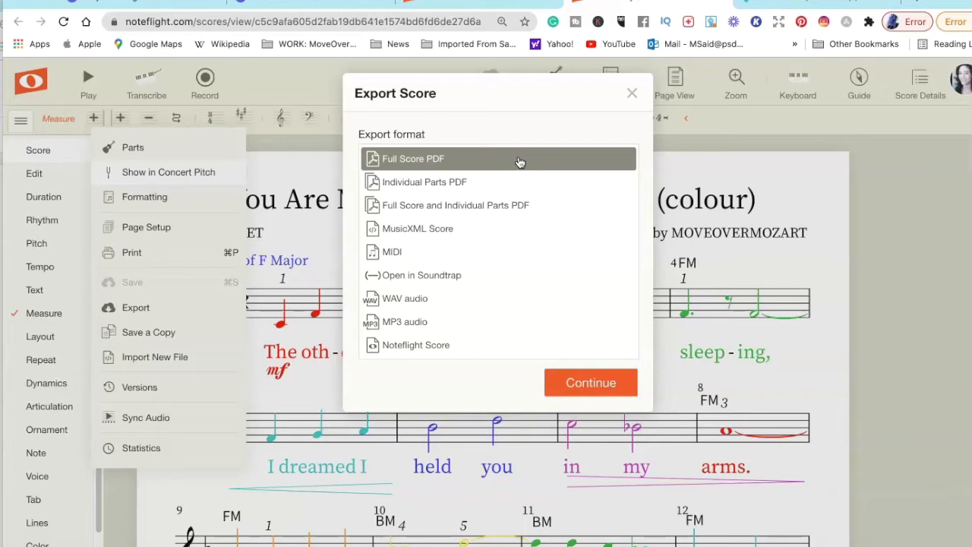
click(517, 161)
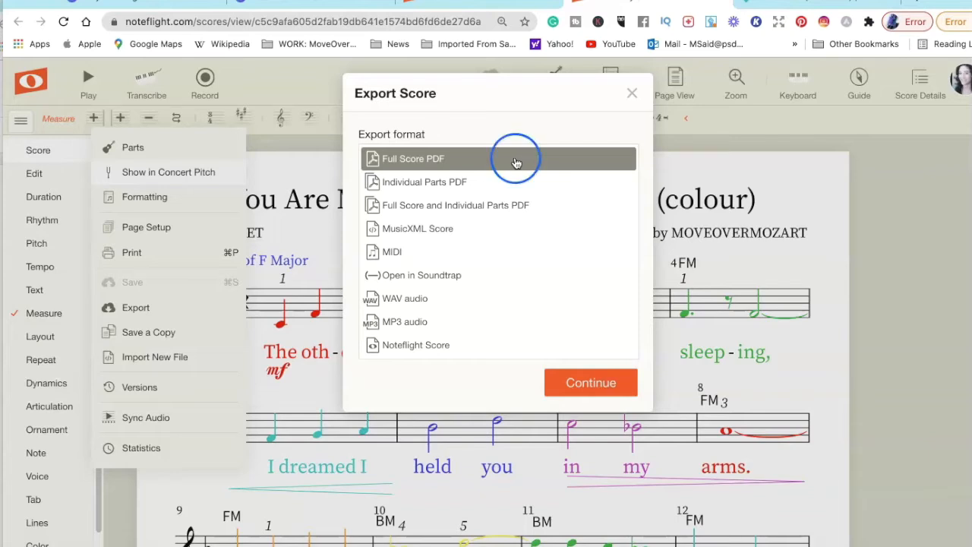
click(574, 382)
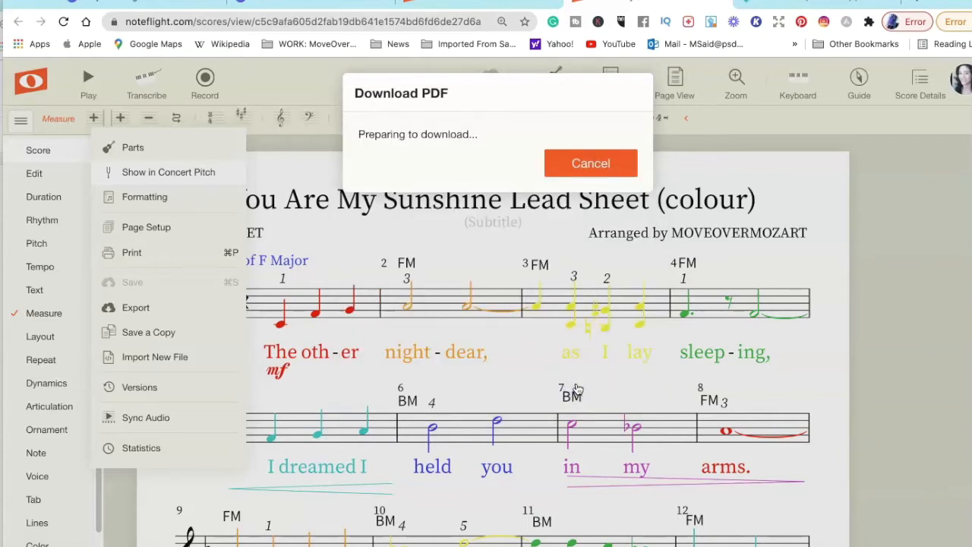
click(593, 339)
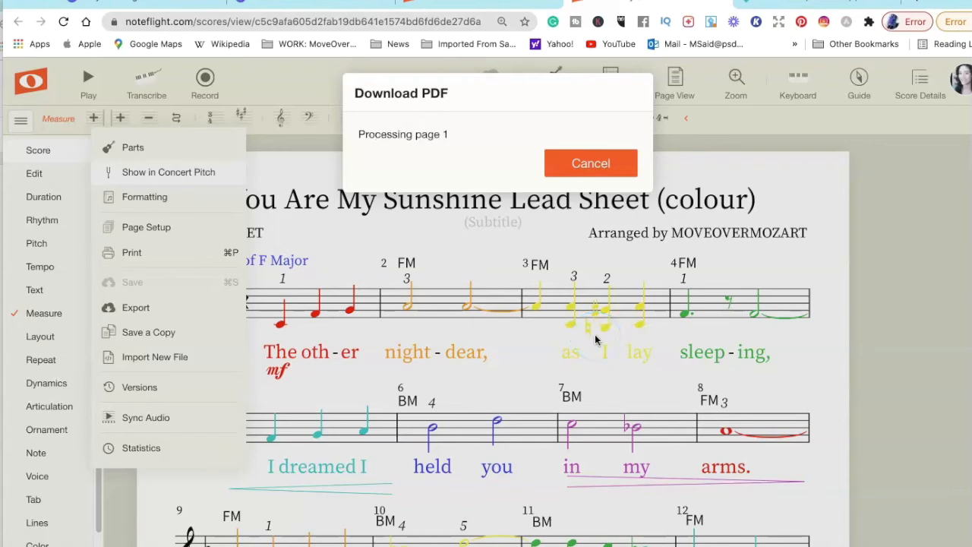
click(569, 164)
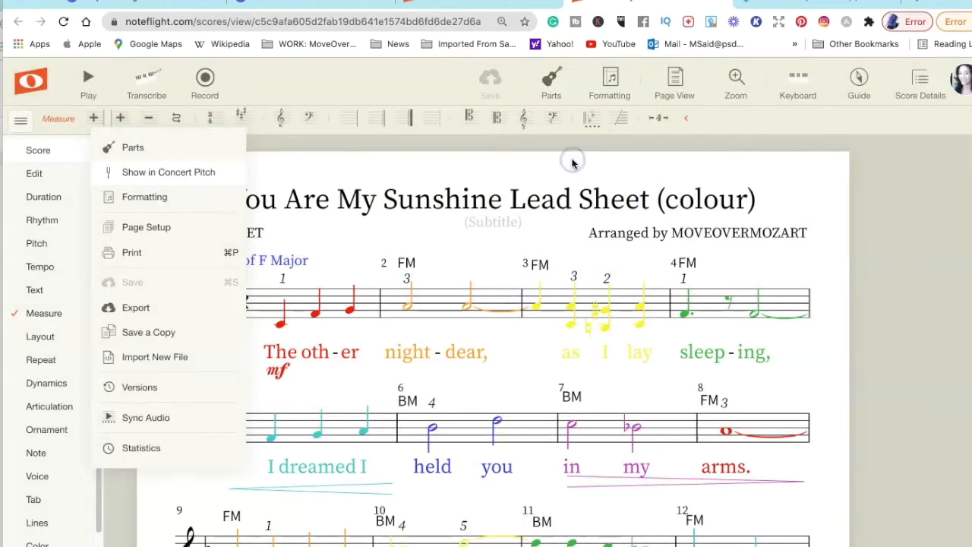
click(547, 308)
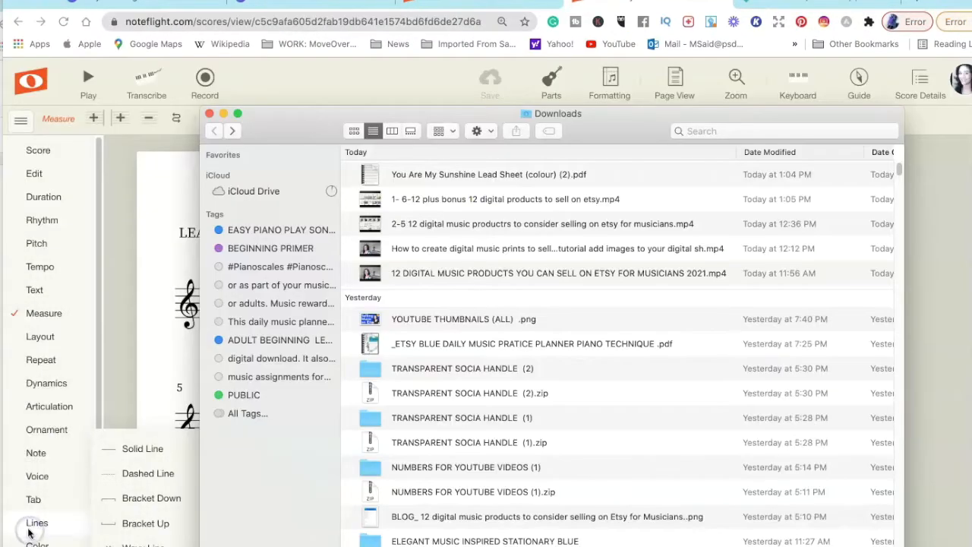
Step: Open the downloaded You Are My Sunshine Lead Sheet (colour) (2).pdf in Preview and export it as a JPEG to the YOU ARE MY SUNSHINE folder
click(370, 177)
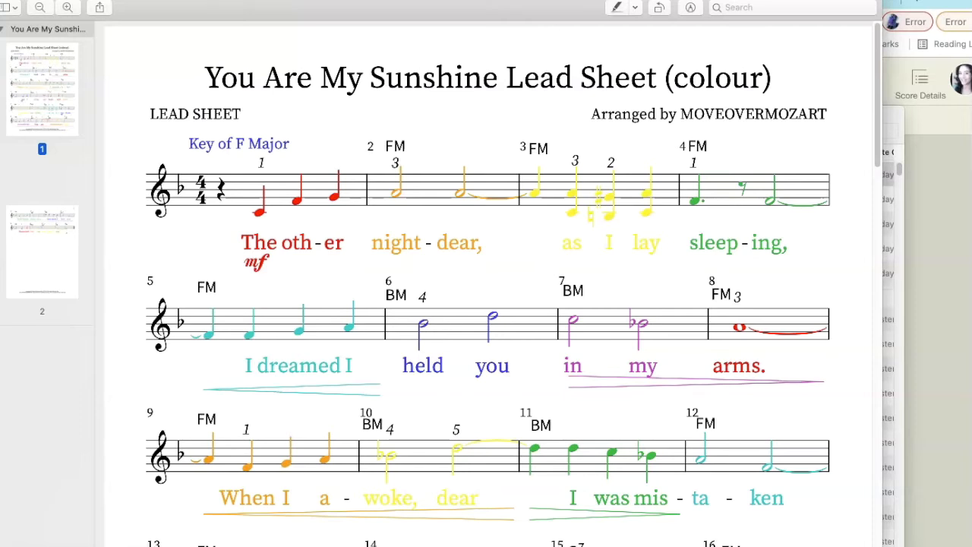
click(85, 1)
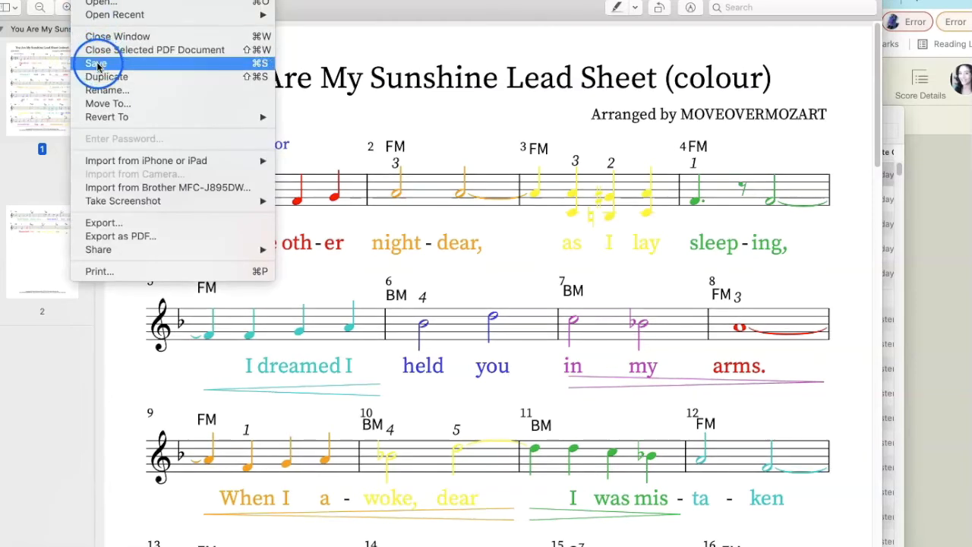
click(106, 223)
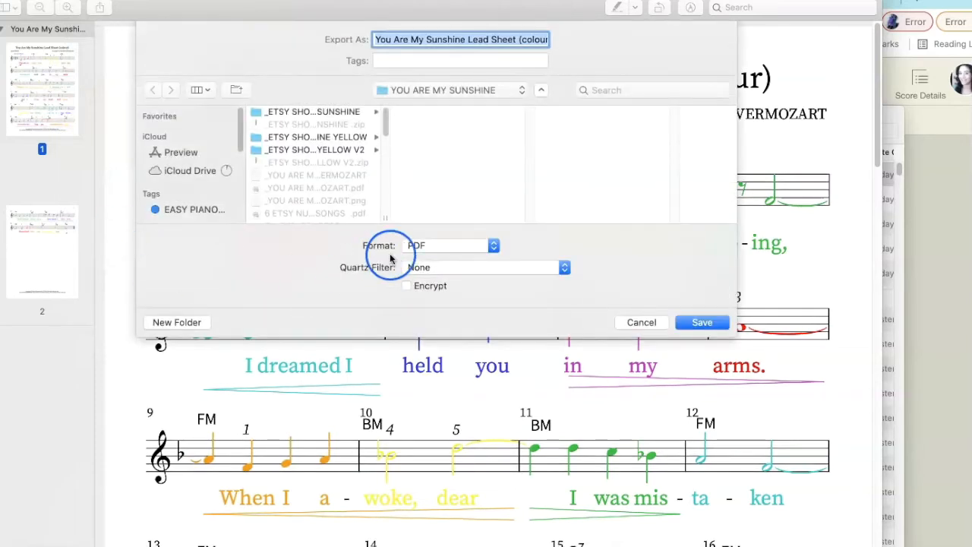
click(493, 246)
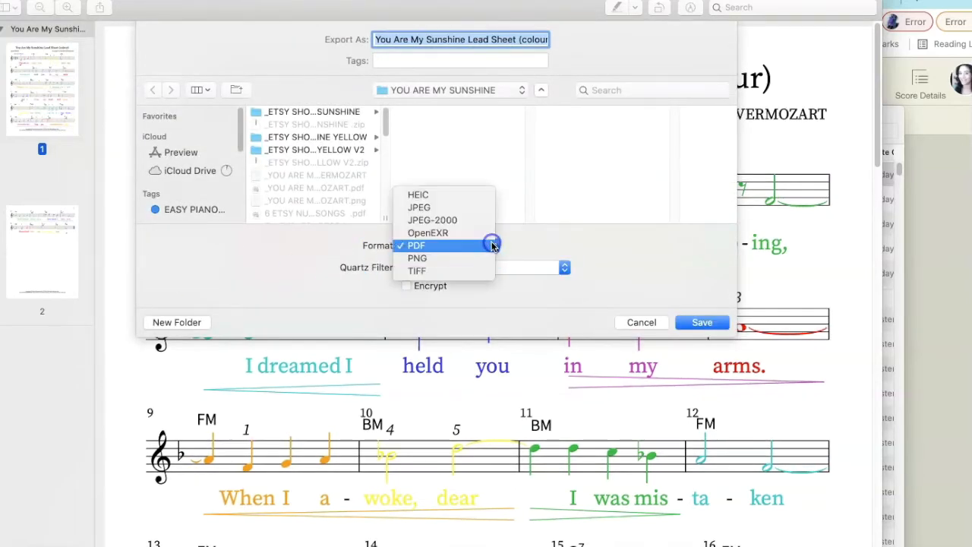
click(445, 208)
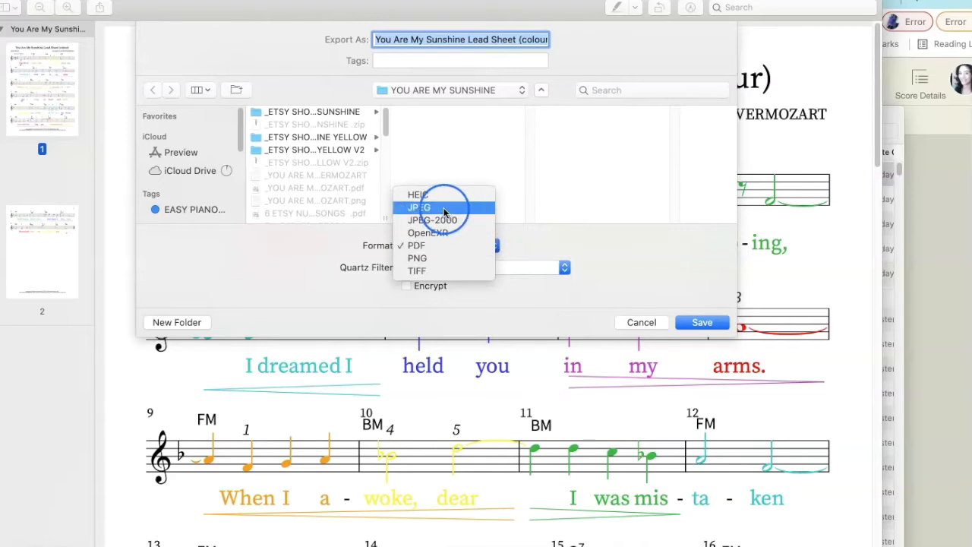
click(695, 324)
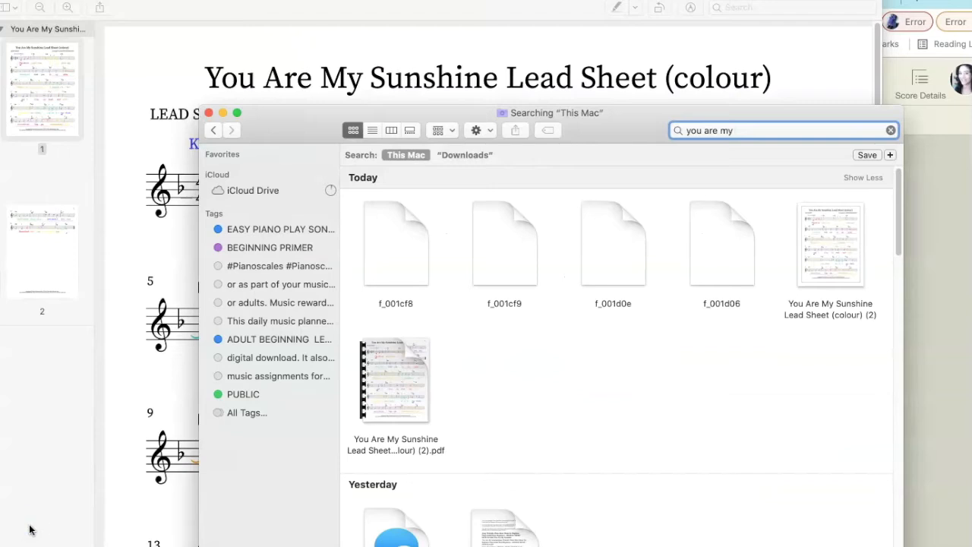
Step: Return to the YOU ARE MY SUNSHINE SHEET MUSIC design in Canva, add a blank page and move it to the front as page 1
mouse_move(423, 407)
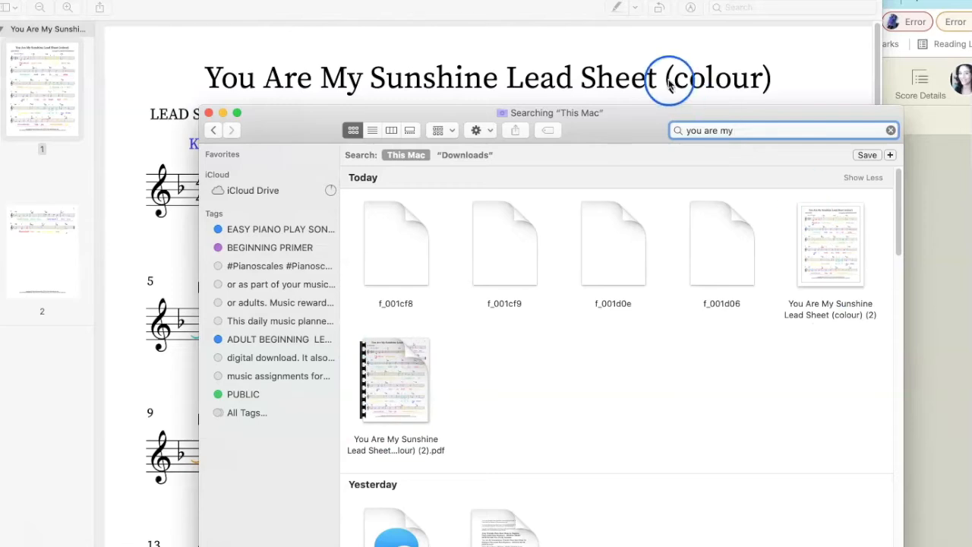
click(397, 10)
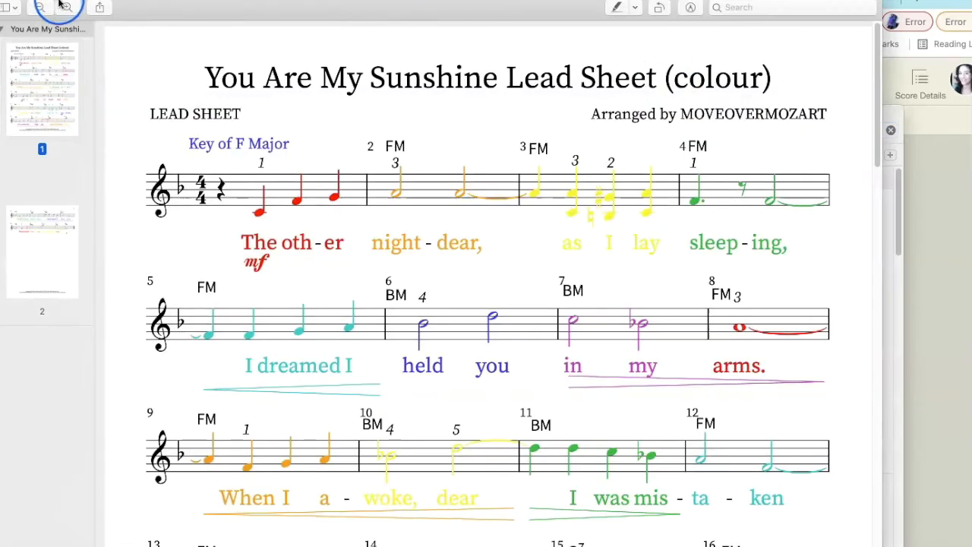
click(10, 5)
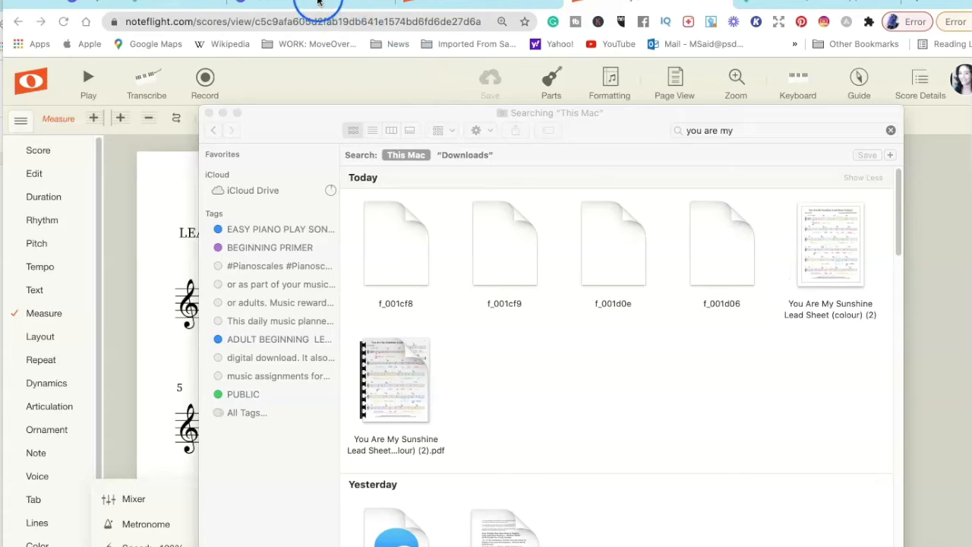
click(317, 2)
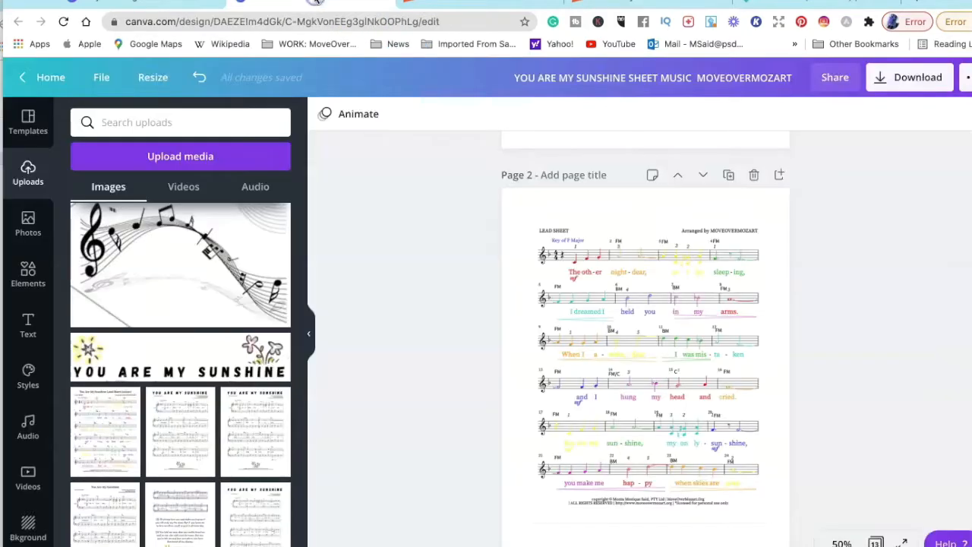
scroll(445, 275, up, 5)
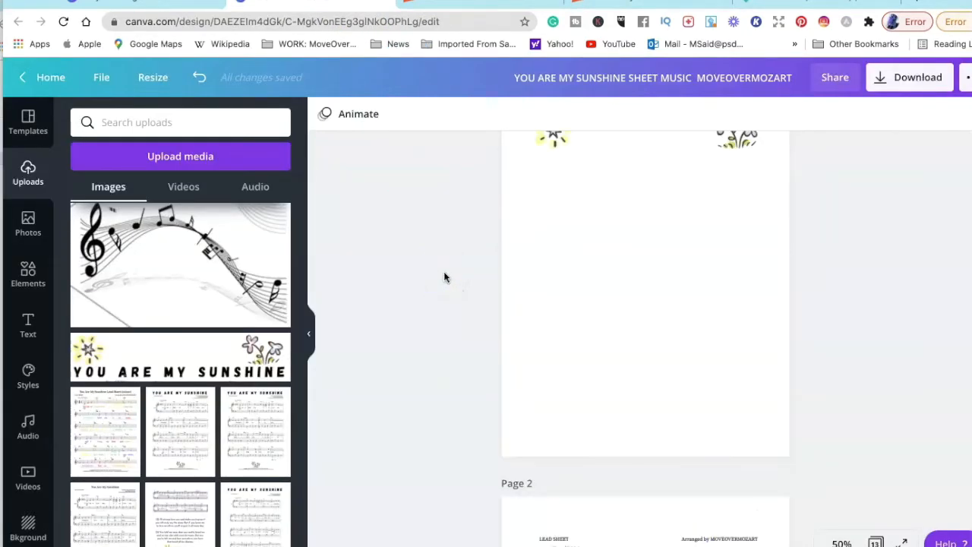
click(779, 157)
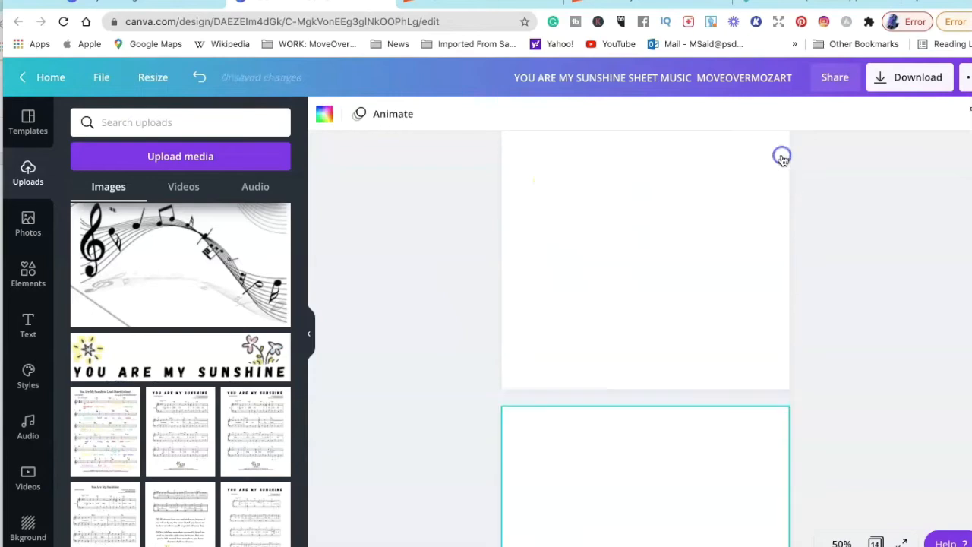
click(677, 181)
click(840, 543)
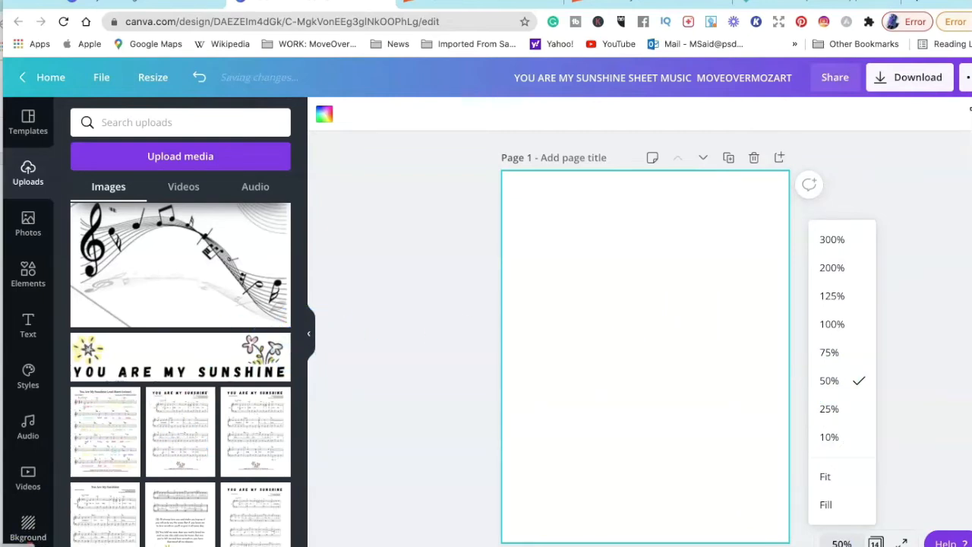
Step: Upload the exported You Are My Sunshine Lead Sheet (colour) (2) image from the Finder search window to the Canva uploads
click(79, 546)
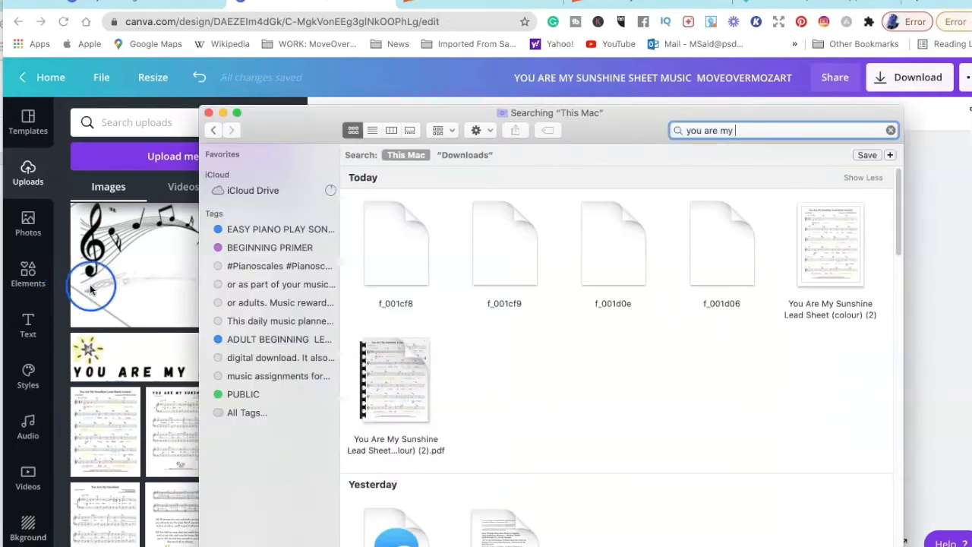
scroll(106, 285, up, 3)
scroll(106, 286, up, 5)
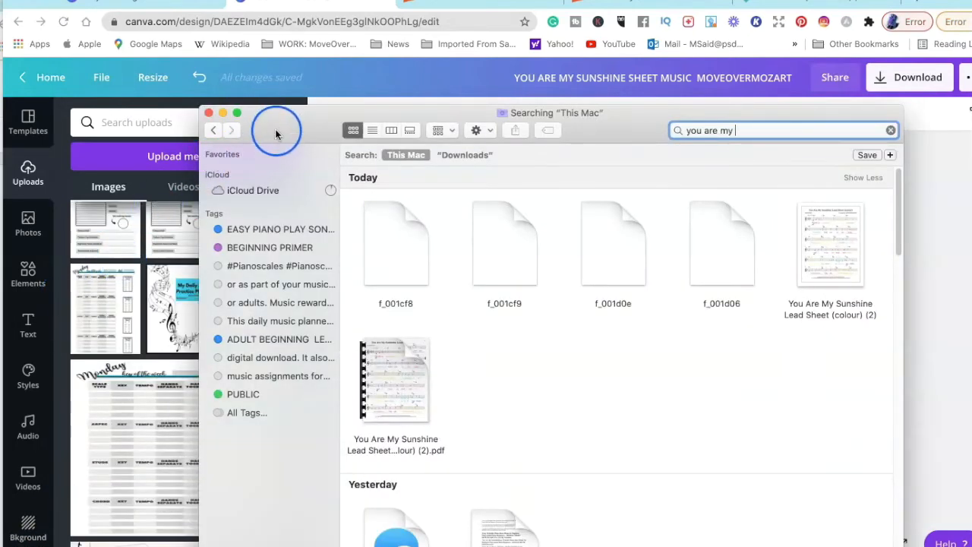
drag(310, 131, 401, 146)
scroll(152, 282, up, 5)
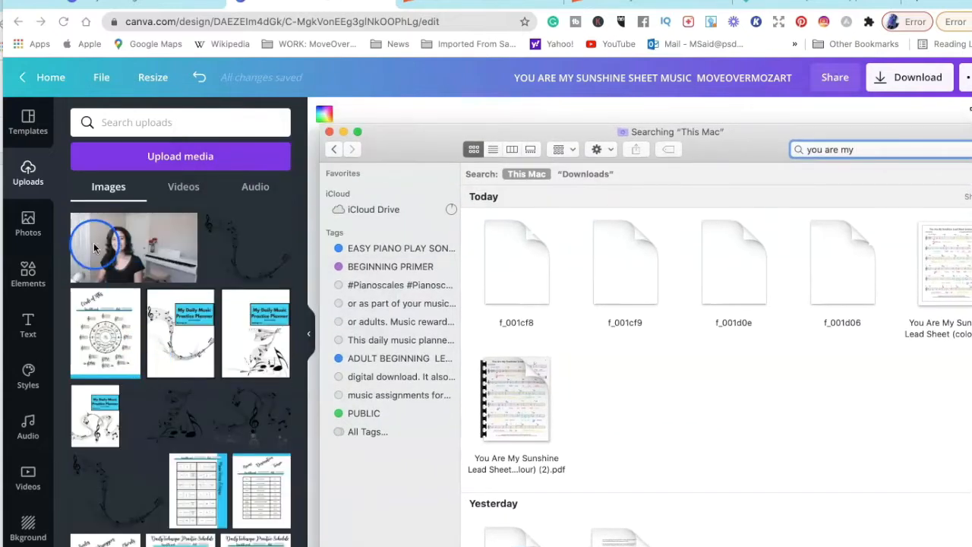
click(930, 276)
drag(921, 278, 217, 279)
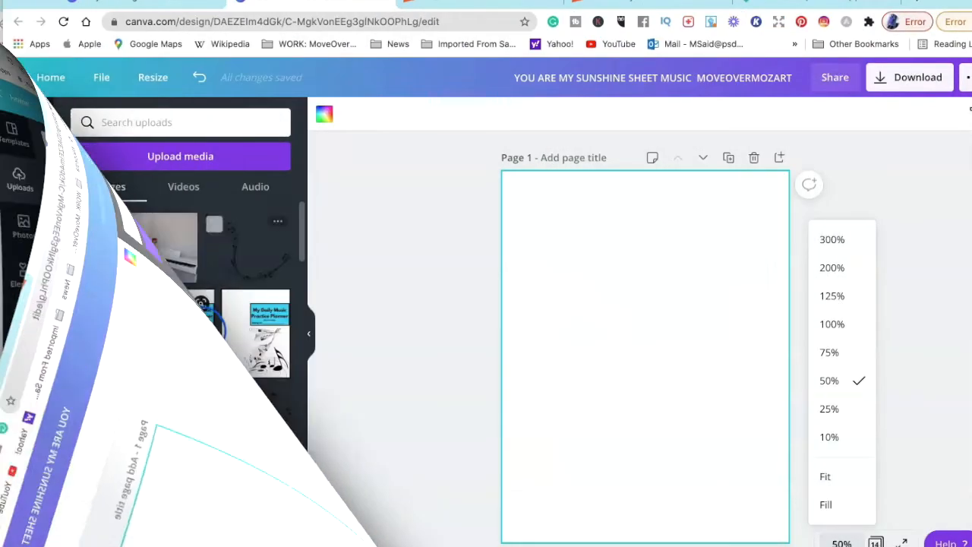
Step: Place the uploaded colour lead sheet image on blank page 1 and centre it horizontally
click(190, 422)
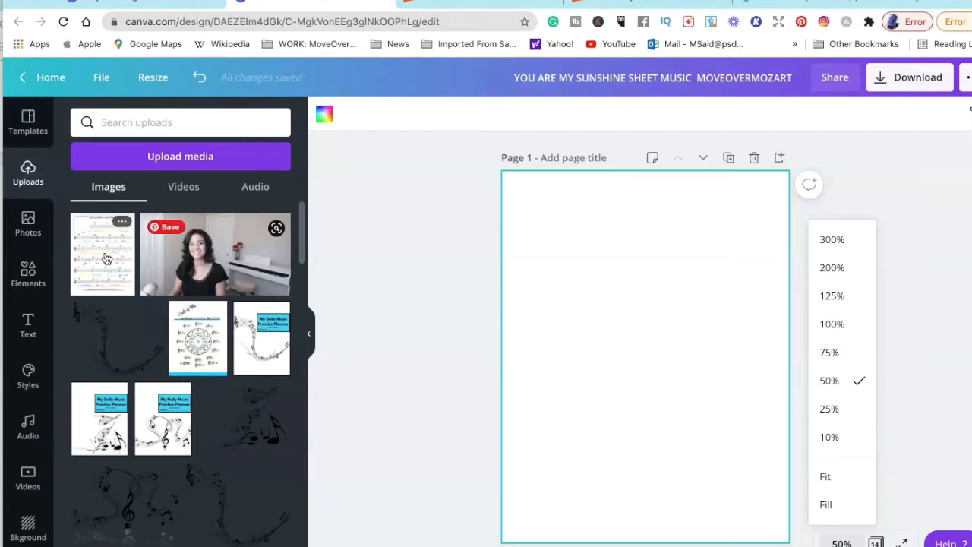
drag(106, 259, 581, 296)
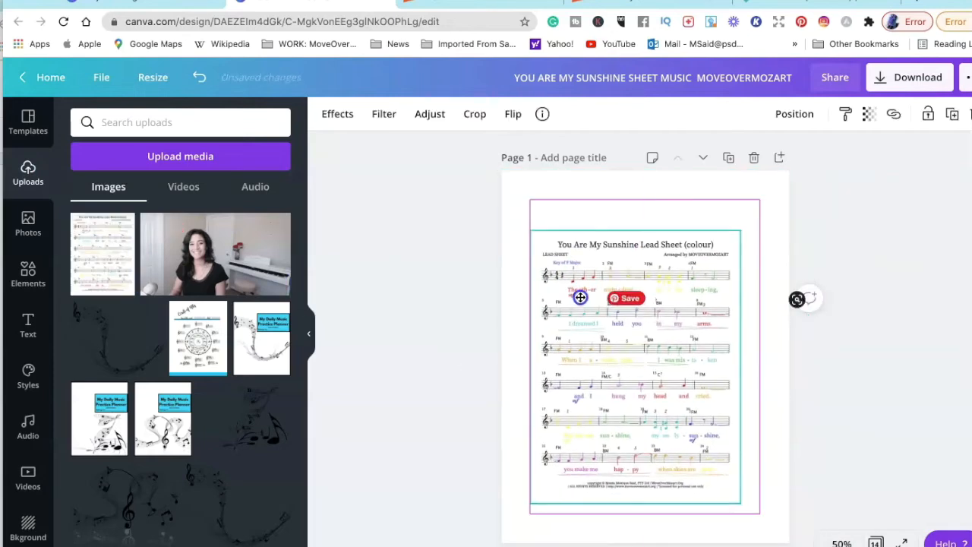
drag(615, 372, 653, 372)
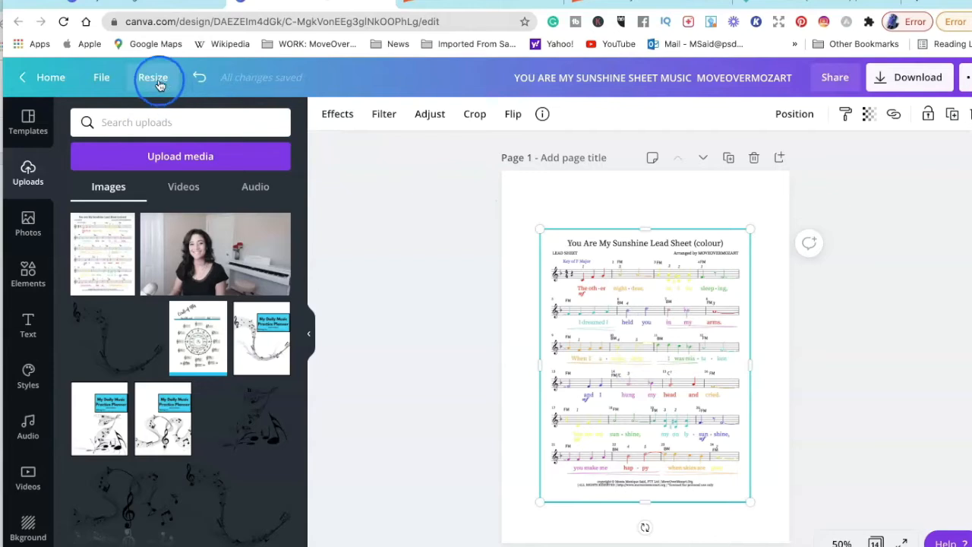
Step: Show the rulers, guides, margins and print bleed for the design
click(103, 77)
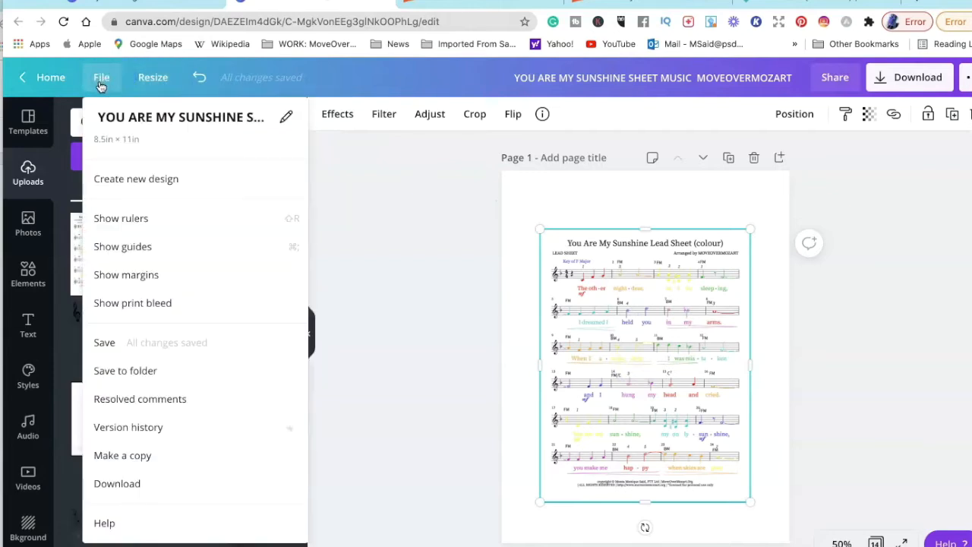
click(133, 220)
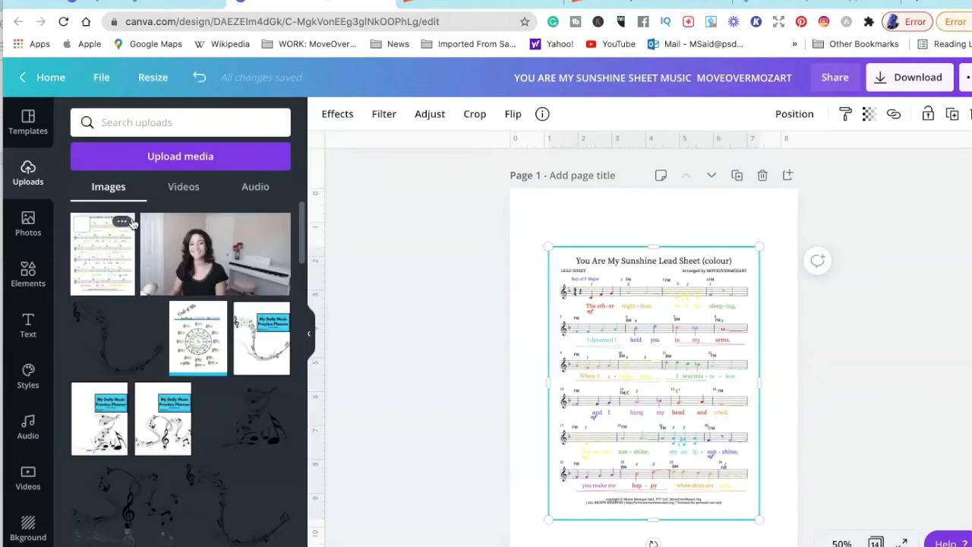
click(103, 79)
click(165, 248)
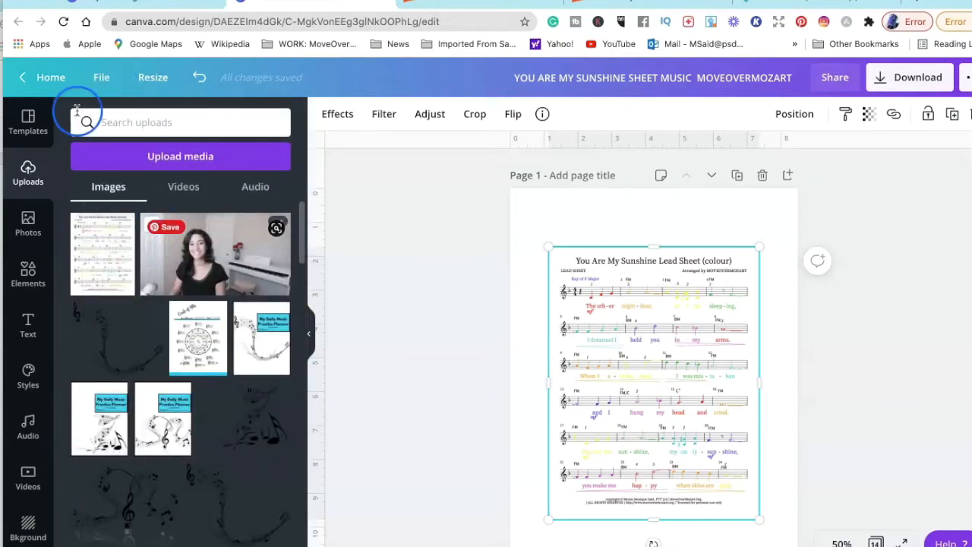
click(101, 78)
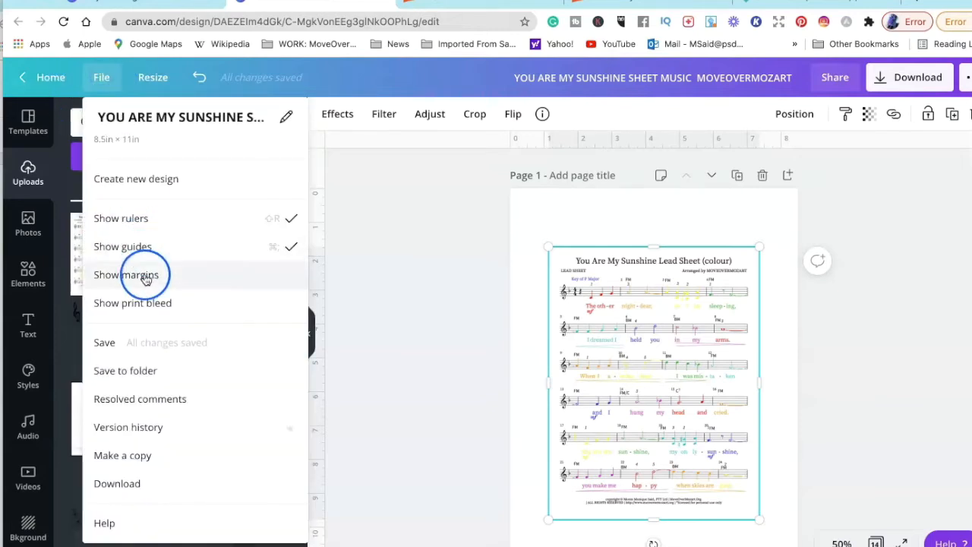
click(141, 275)
click(103, 77)
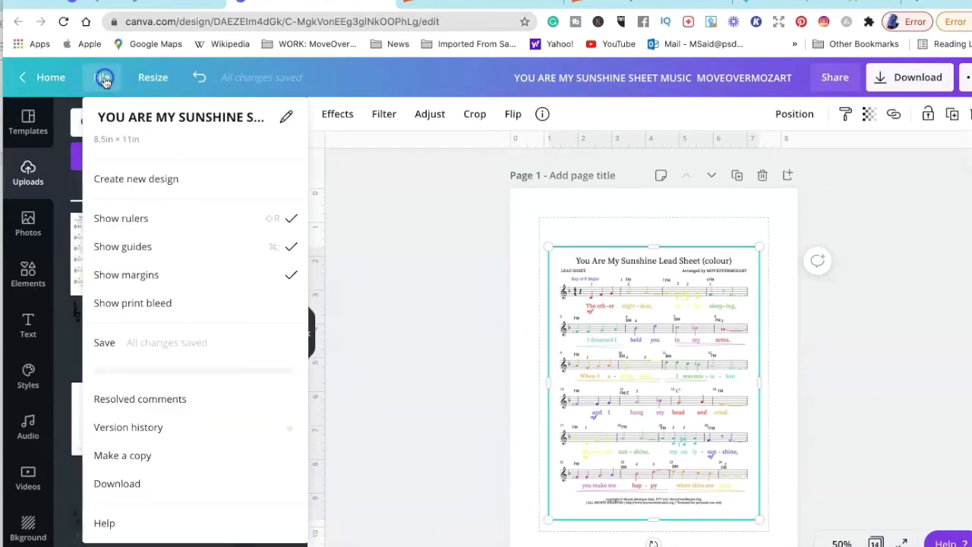
click(138, 303)
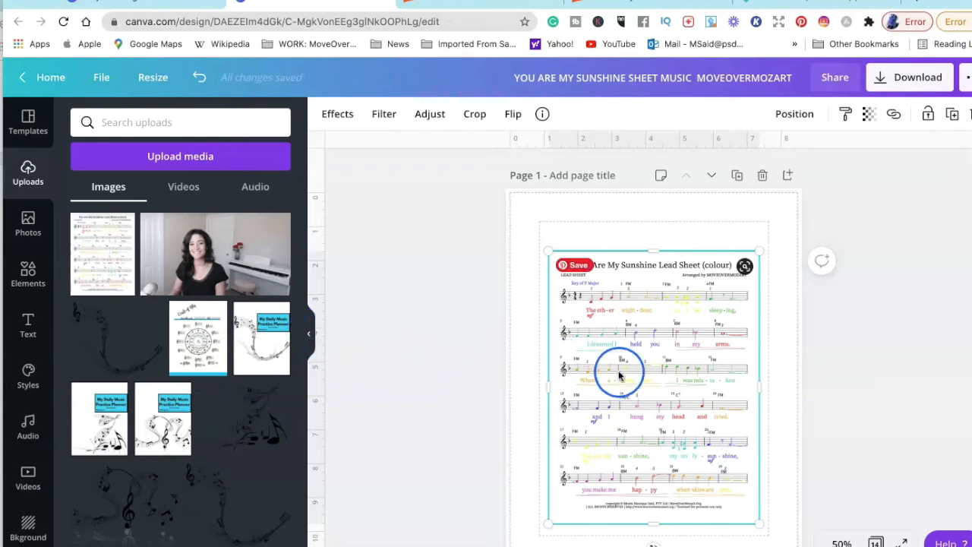
Step: Shift the lead sheet image slightly upward and enlarge it proportionally until it spans the full width between the page margins
drag(644, 370, 644, 362)
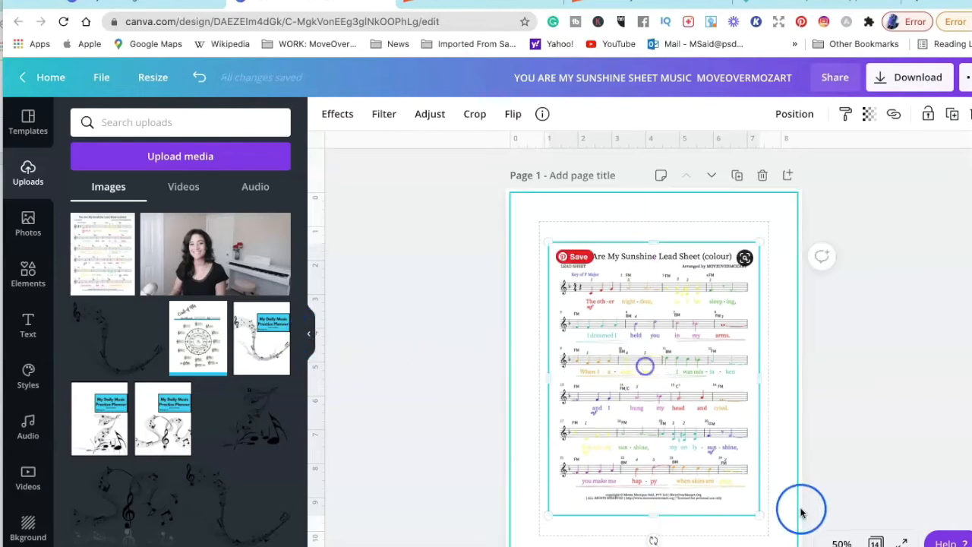
click(838, 541)
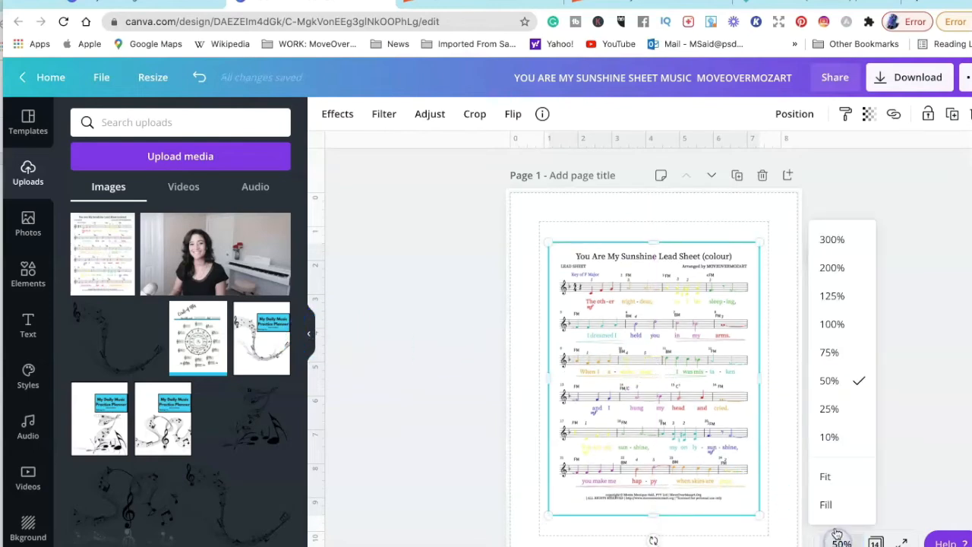
click(830, 350)
scroll(621, 266, up, 1)
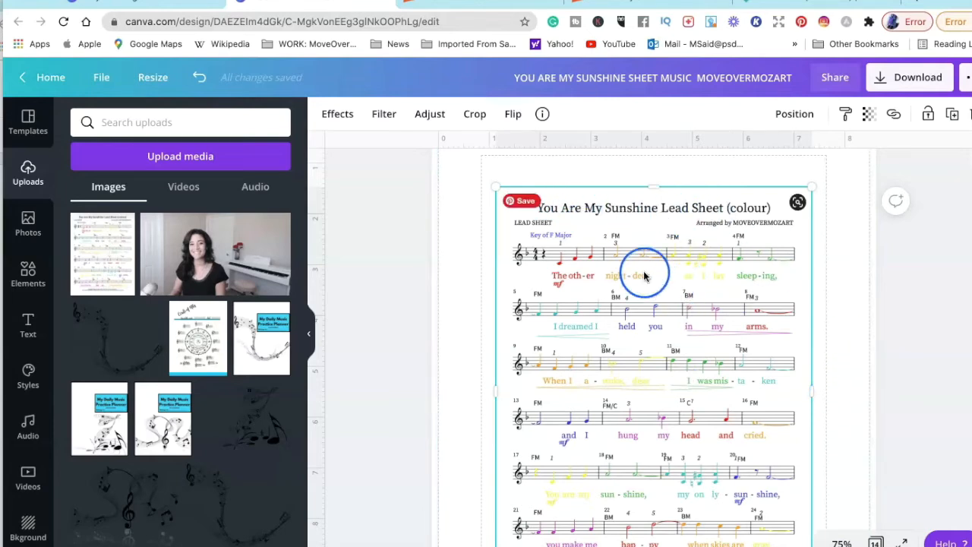
scroll(592, 231, up, 1)
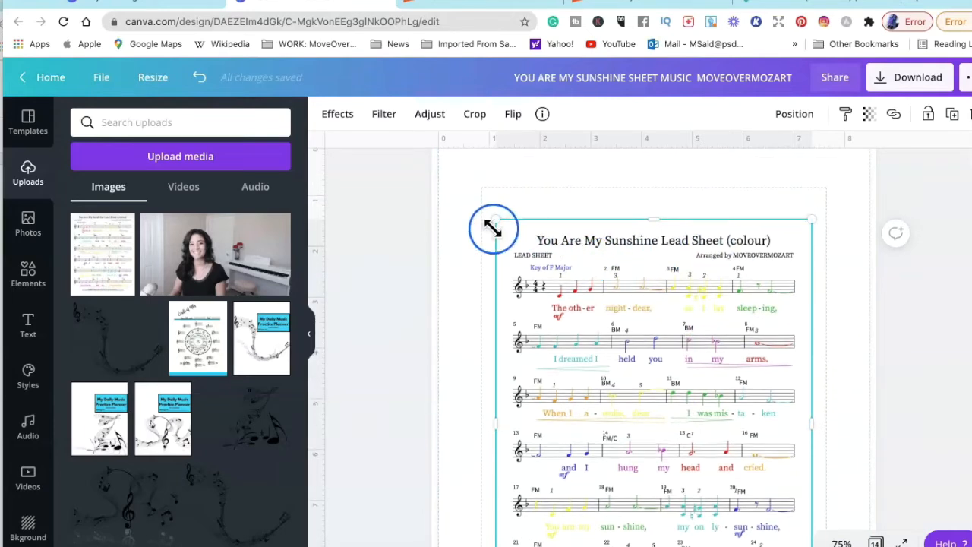
drag(496, 220, 484, 206)
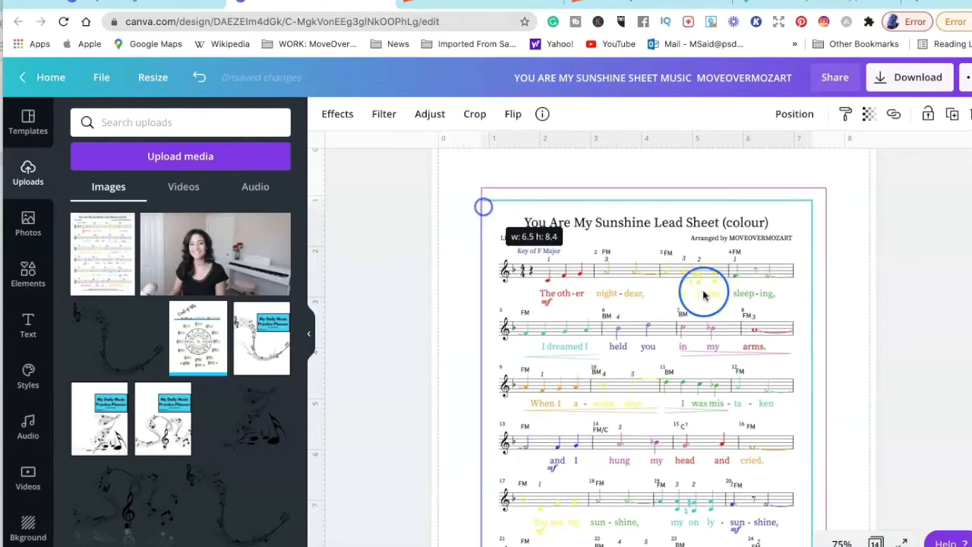
drag(813, 203, 825, 196)
scroll(798, 347, down, 5)
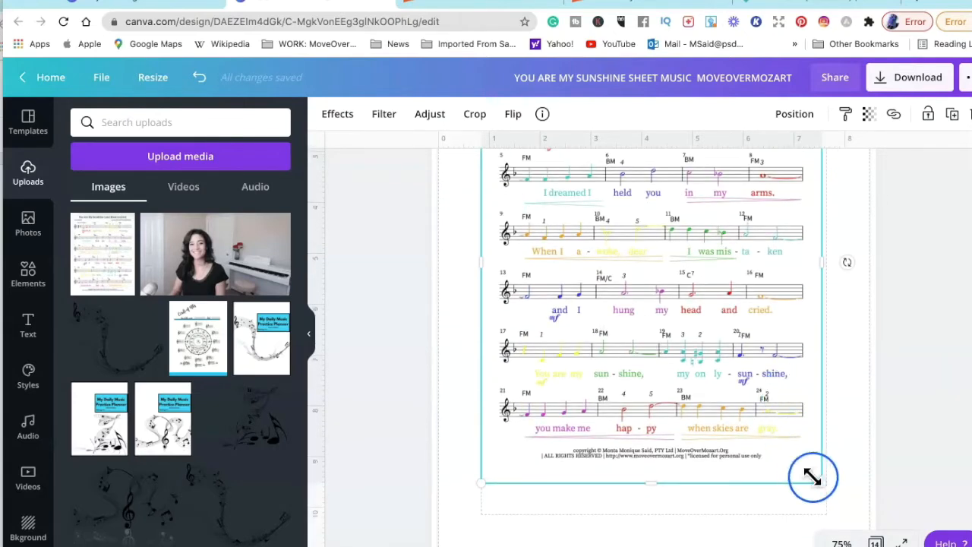
drag(820, 482, 829, 488)
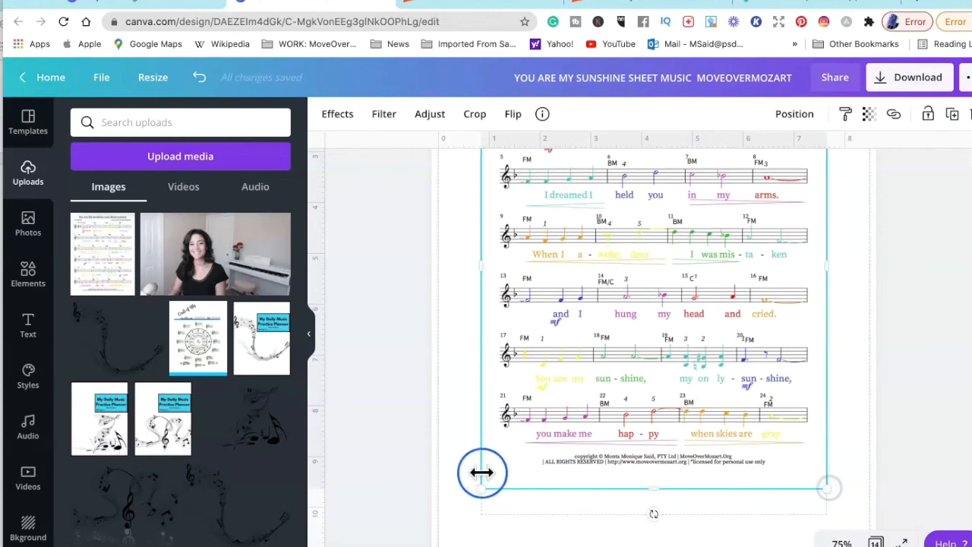
drag(481, 489, 476, 486)
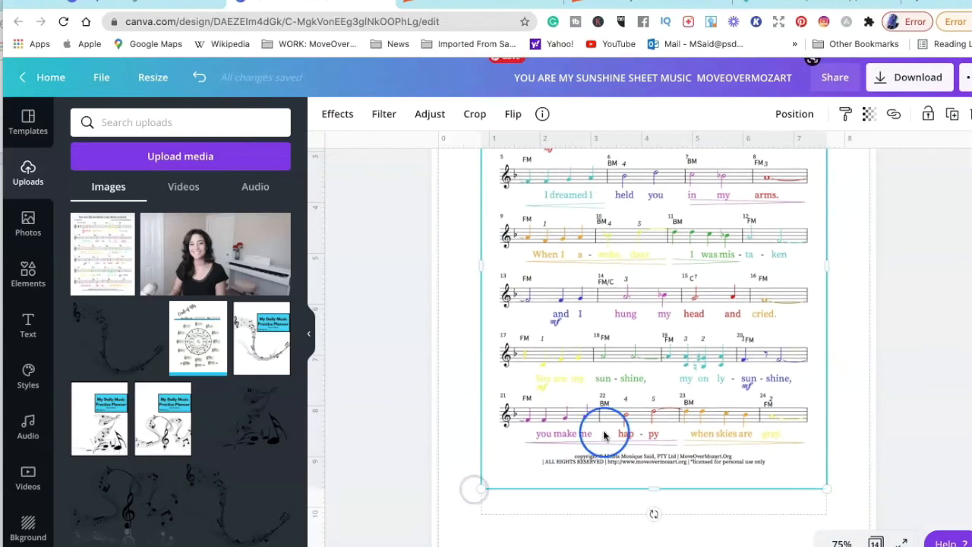
scroll(643, 468, down, 1)
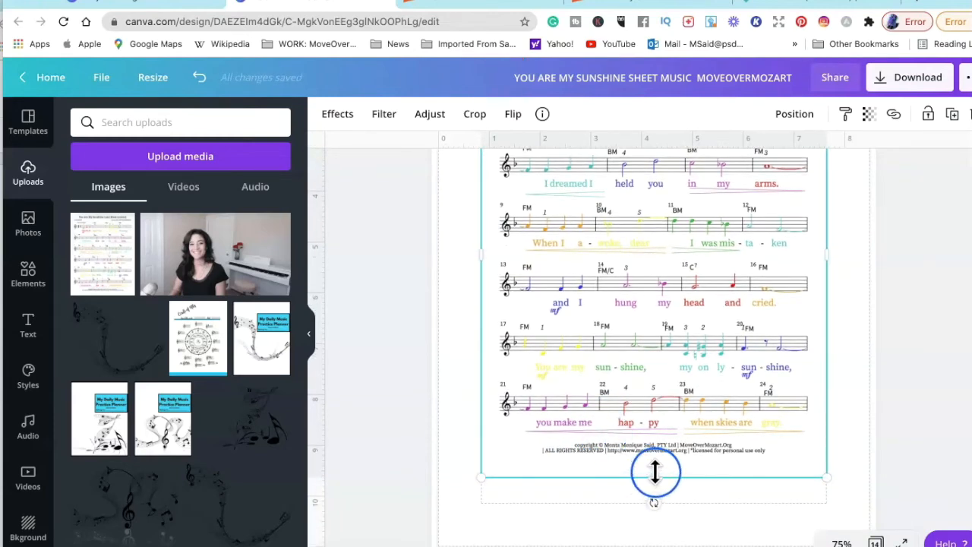
Step: Review the lead sheet pages down to the page 4 title, comparing the page 3 image with the margin guides
scroll(654, 471, down, 5)
scroll(659, 472, down, 8)
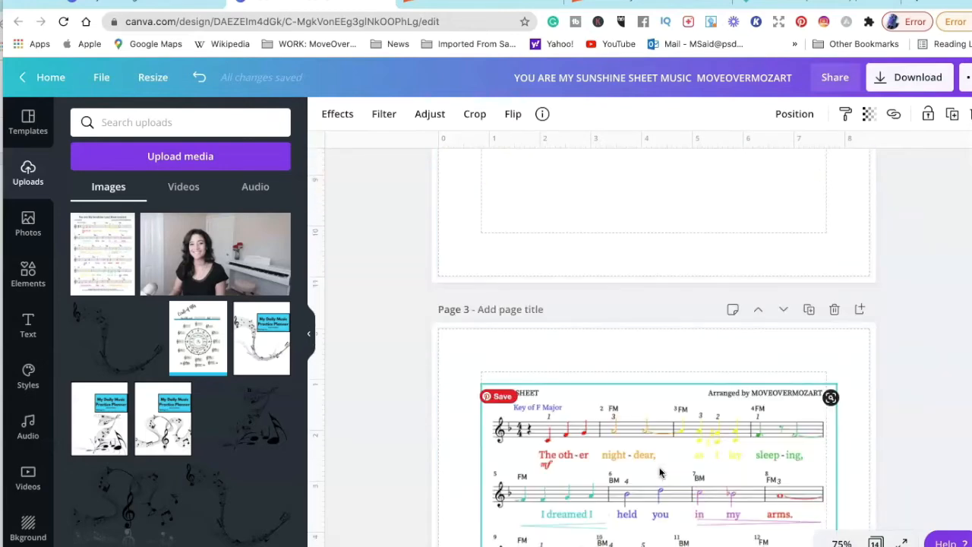
scroll(659, 472, down, 3)
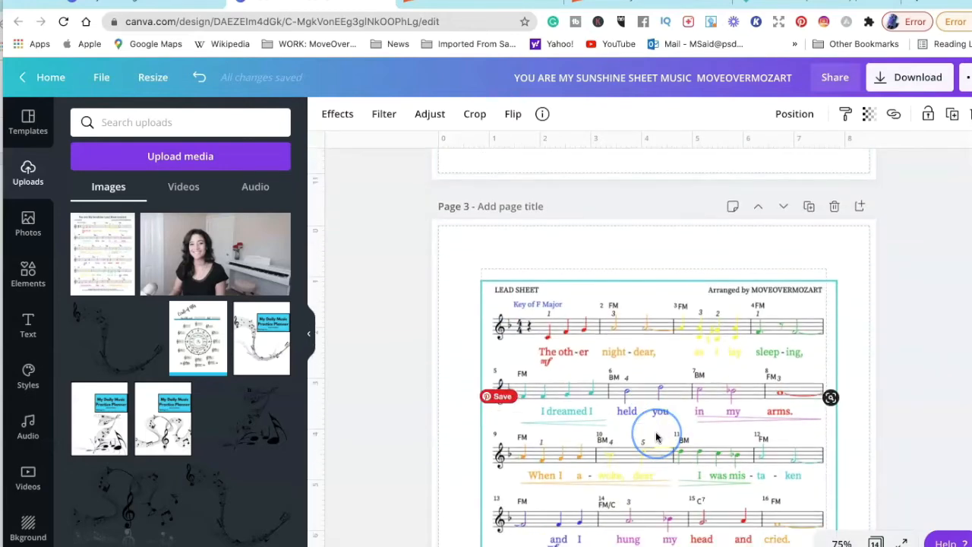
scroll(656, 434, down, 1)
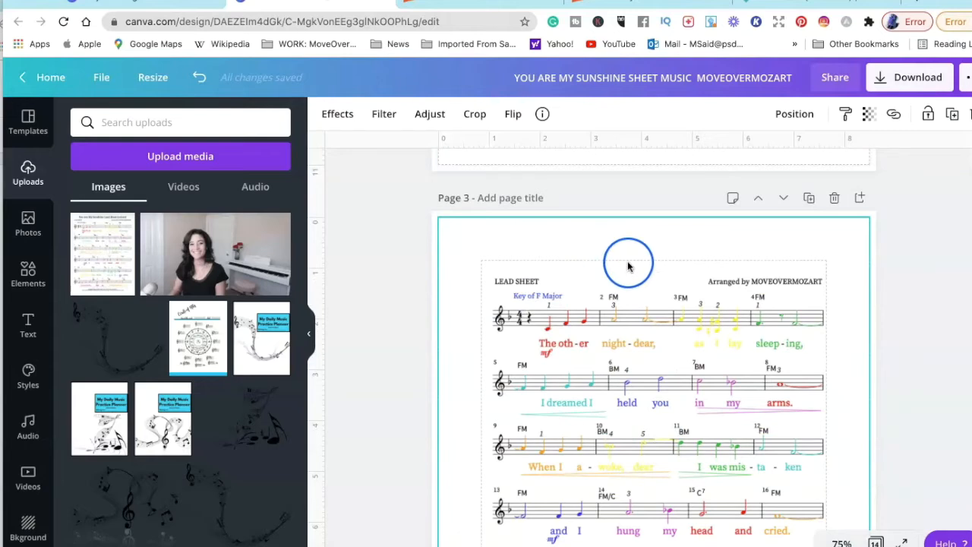
scroll(661, 423, down, 5)
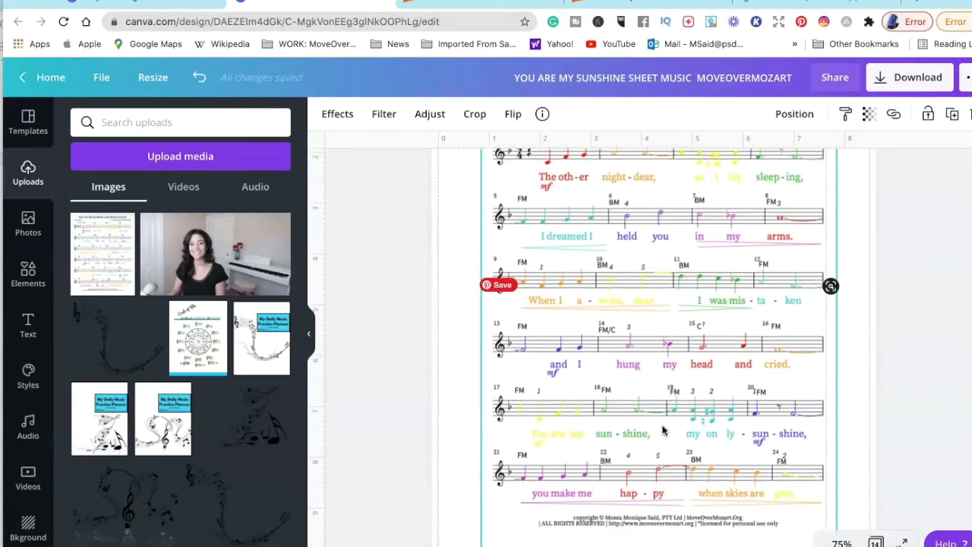
scroll(662, 430, down, 4)
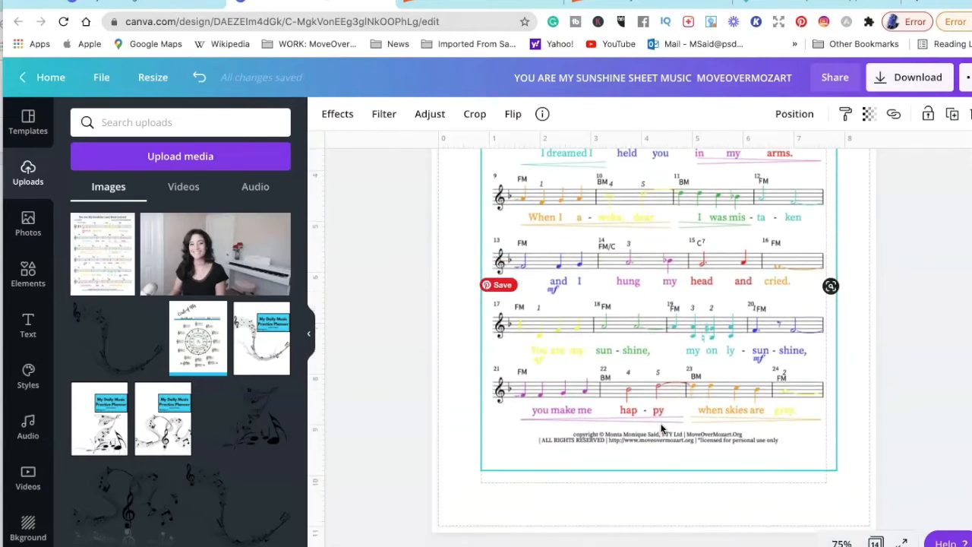
scroll(657, 413, down, 4)
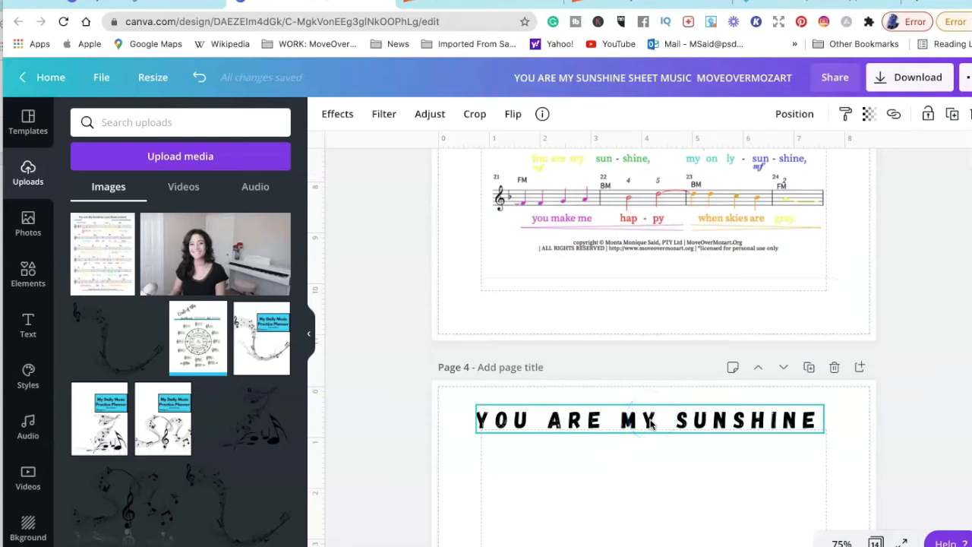
Step: Try adding a text box below the page 4 title, replacing its placeholder with T and clearing it
click(642, 467)
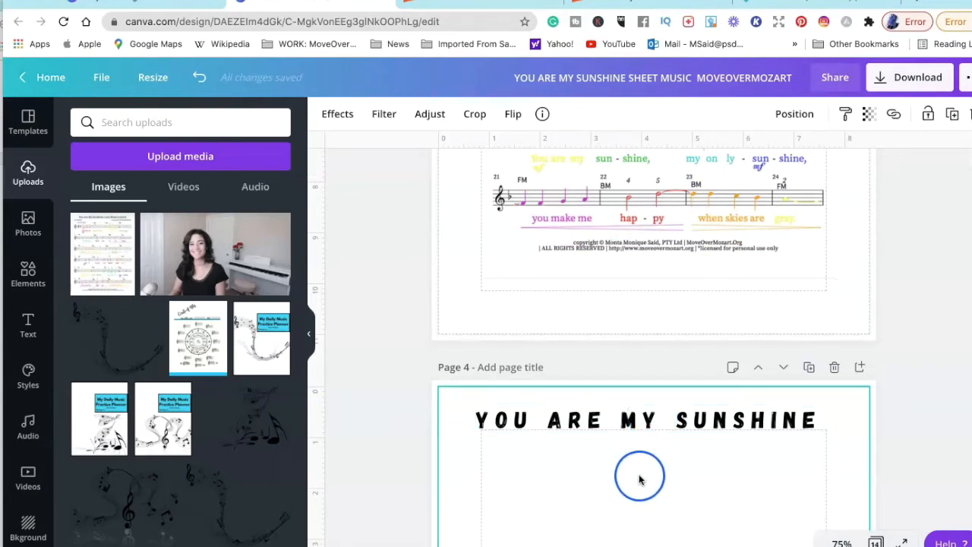
scroll(638, 474, down, 2)
click(601, 448)
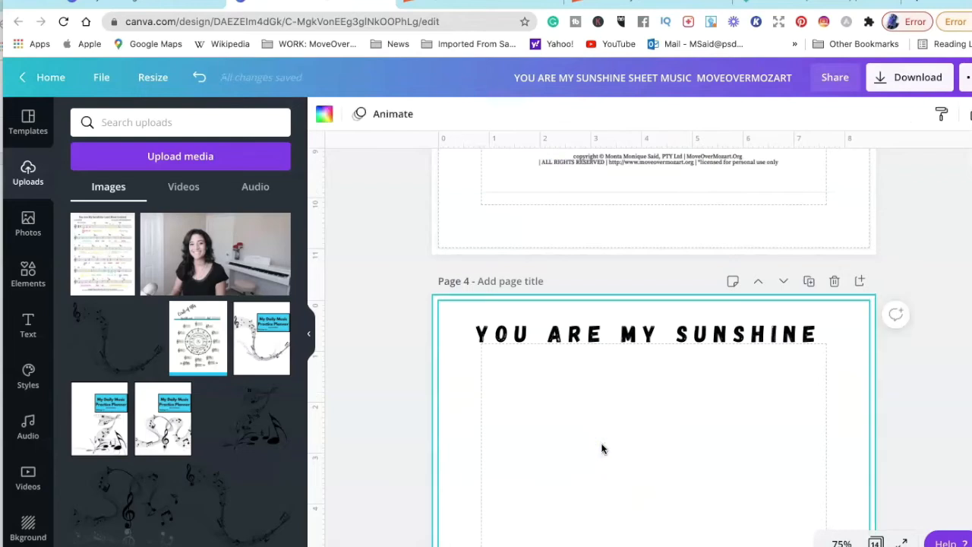
key(t)
click(559, 427)
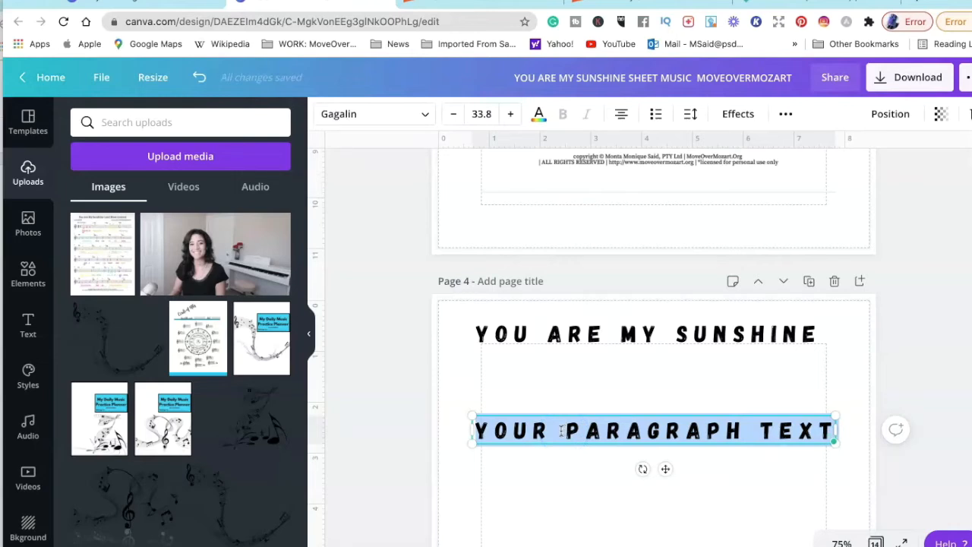
click(481, 430)
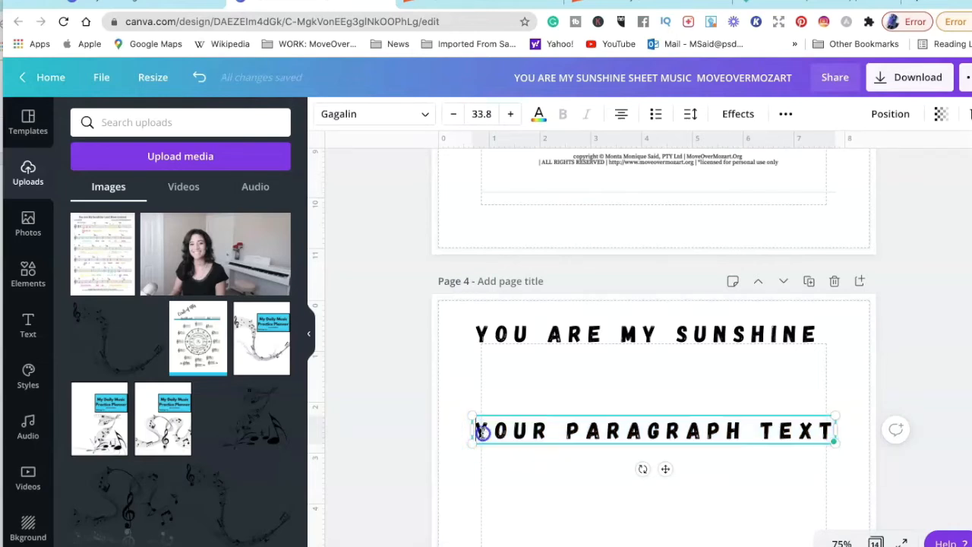
drag(557, 433, 824, 435)
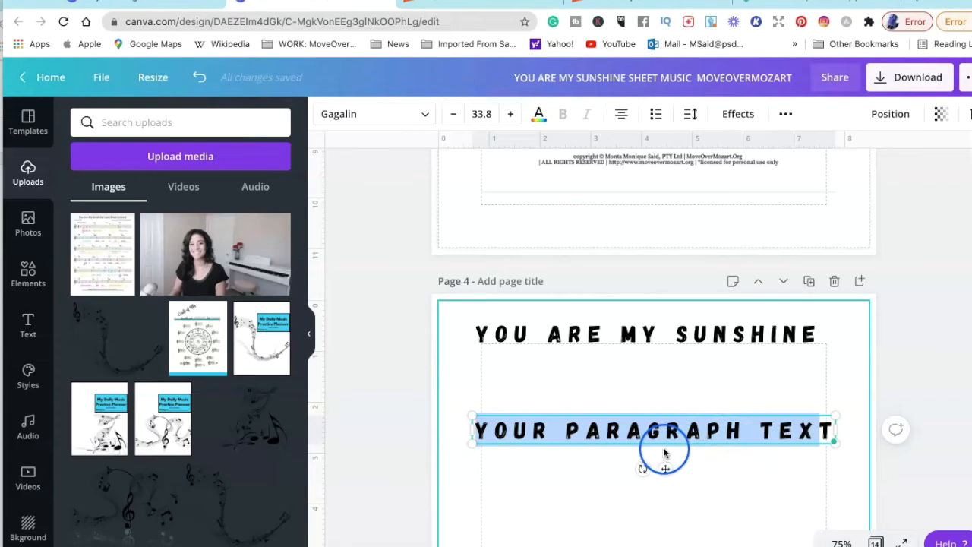
key(BackSpace)
text(T)
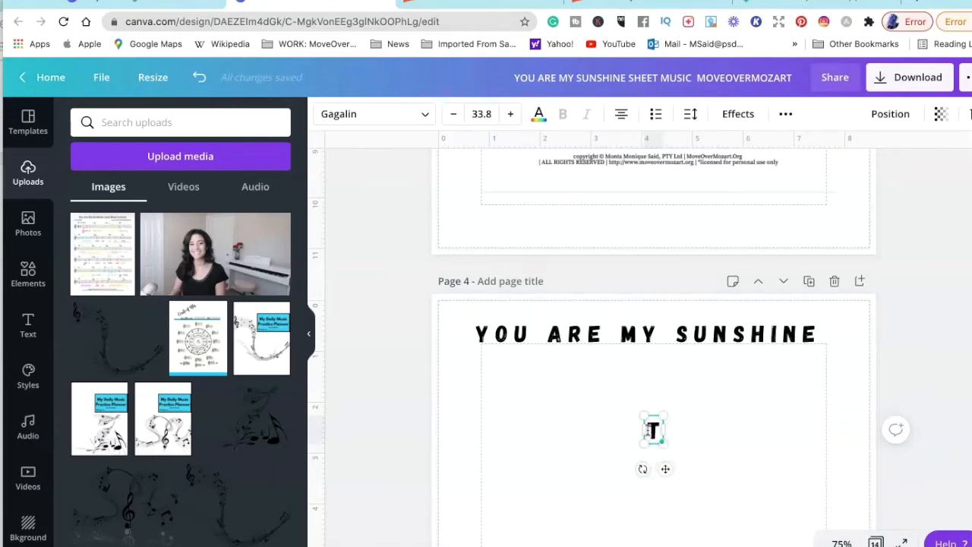
key(BackSpace)
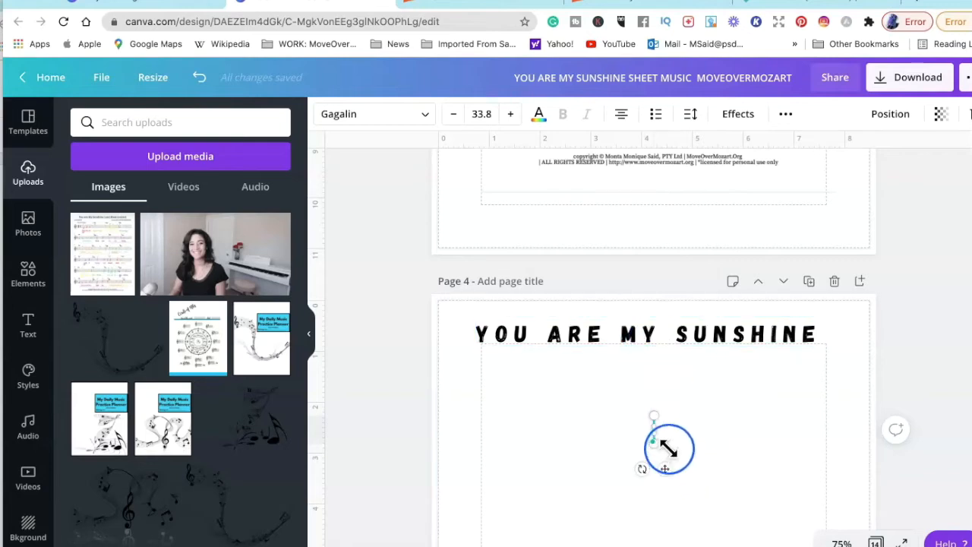
Step: Move the YOU ARE MY SUNSHINE title from page 4 to page 3, just above the colour lead sheet
scroll(660, 370, up, 1)
scroll(660, 370, up, 2)
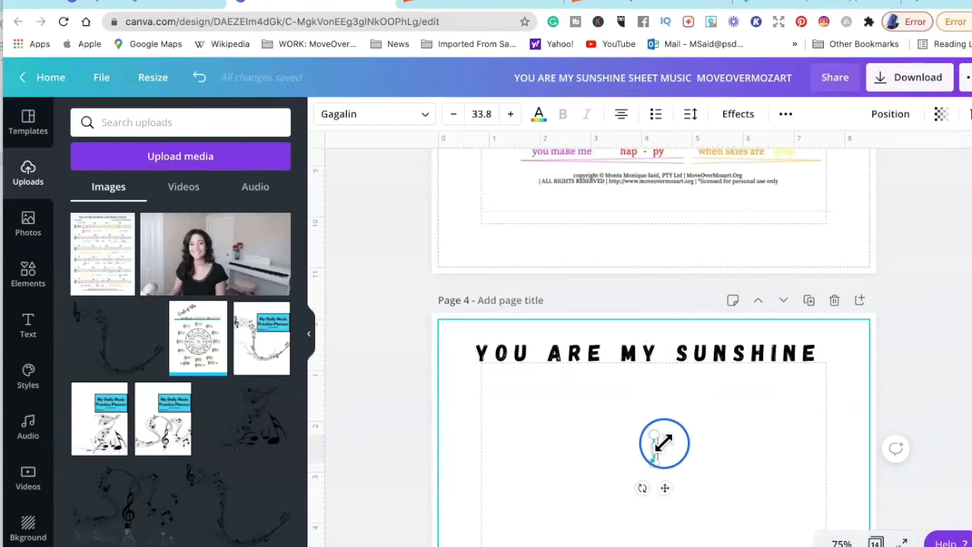
click(652, 353)
drag(672, 314, 668, 224)
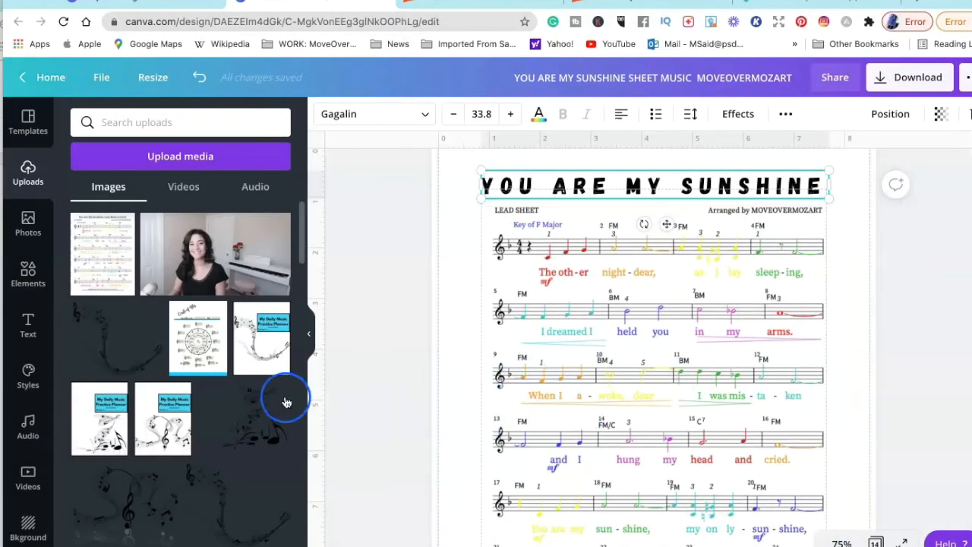
Step: Look through the uploaded images for the You Are My Sunshine artwork
scroll(253, 379, down, 3)
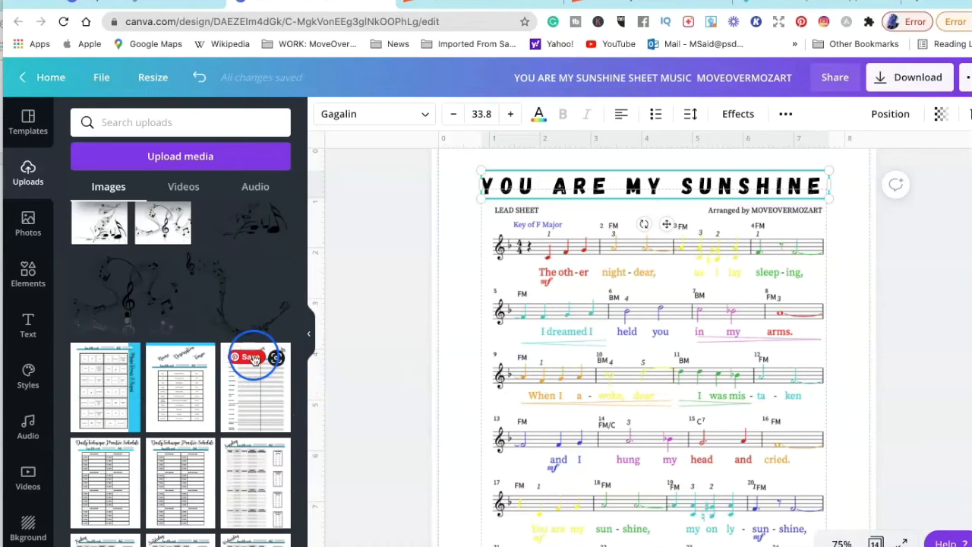
scroll(253, 363, down, 5)
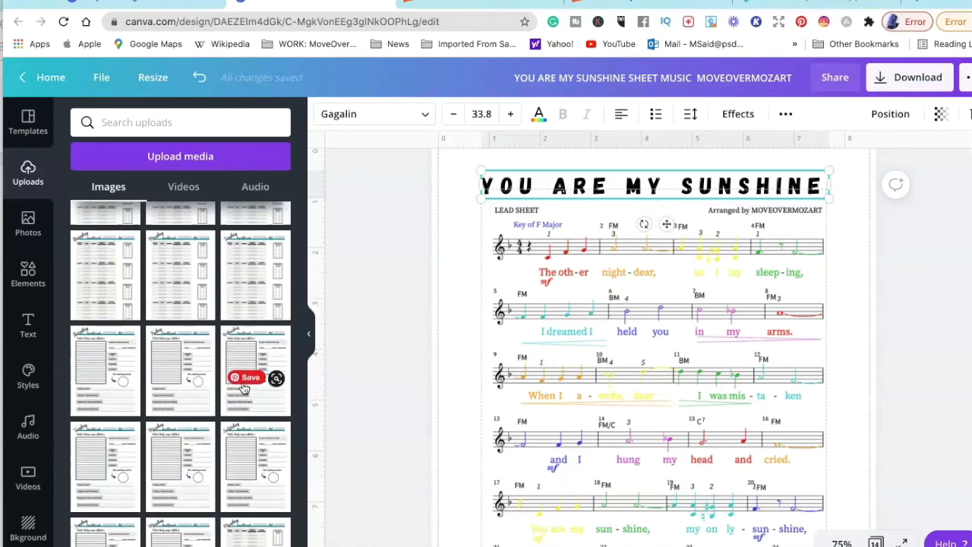
scroll(242, 388, down, 3)
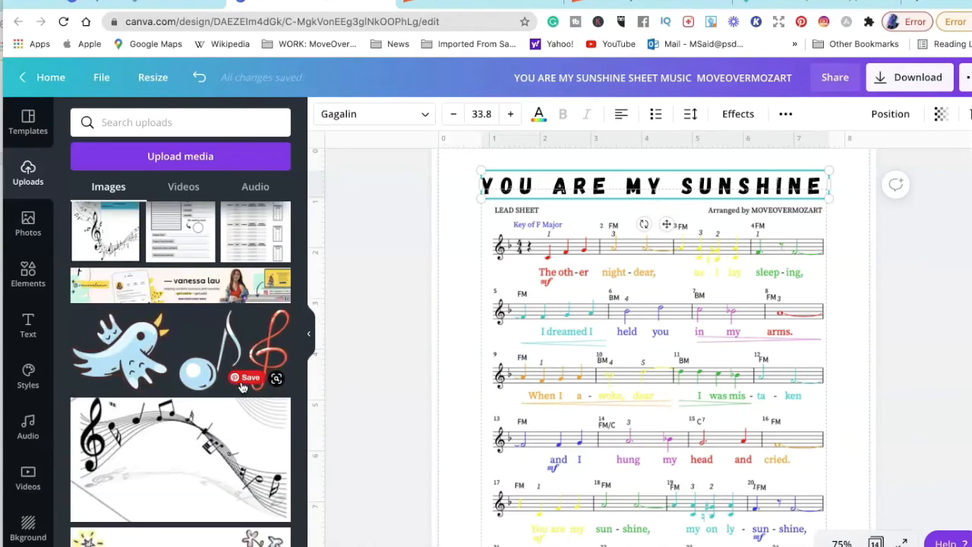
scroll(242, 387, down, 5)
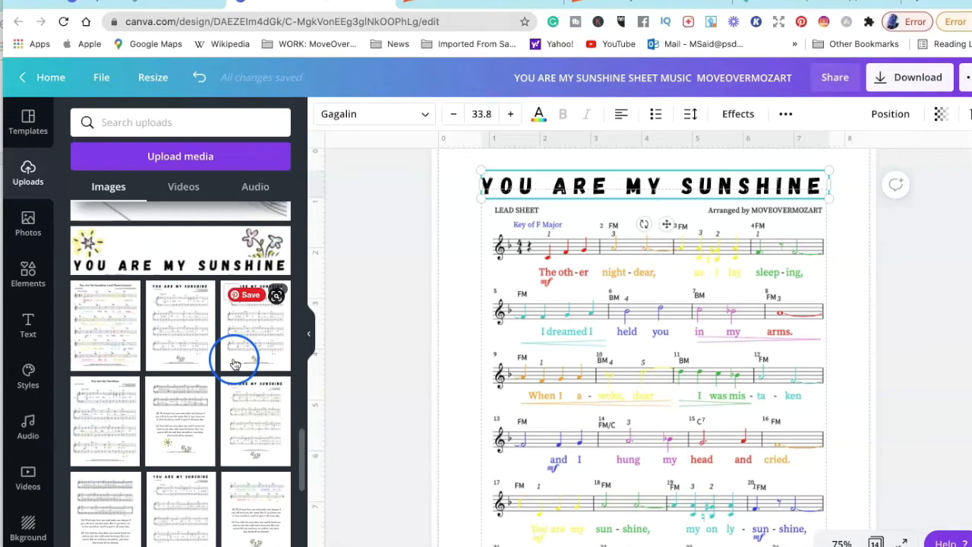
scroll(239, 360, down, 2)
scroll(240, 341, up, 5)
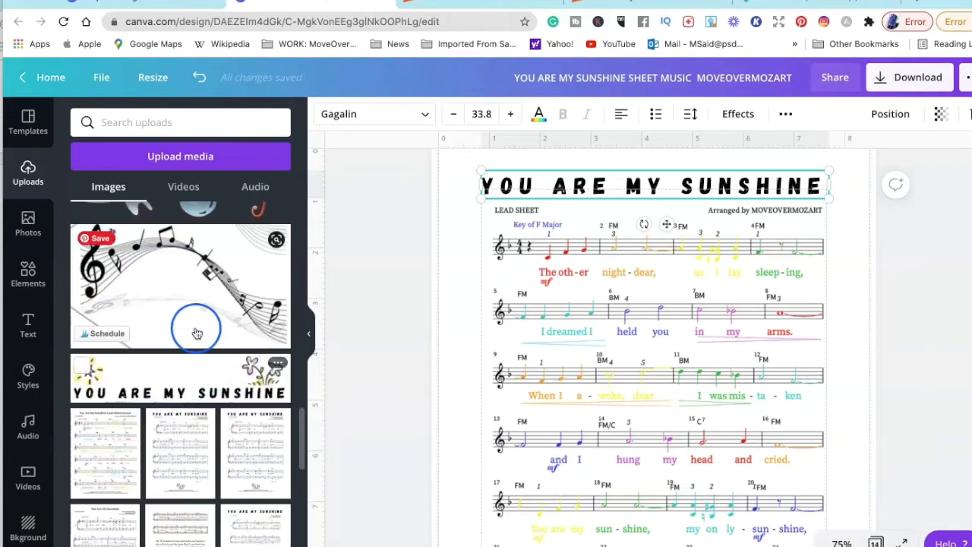
Step: Move the titled lead sheet page up one position so that it becomes page 2
scroll(400, 291, up, 1)
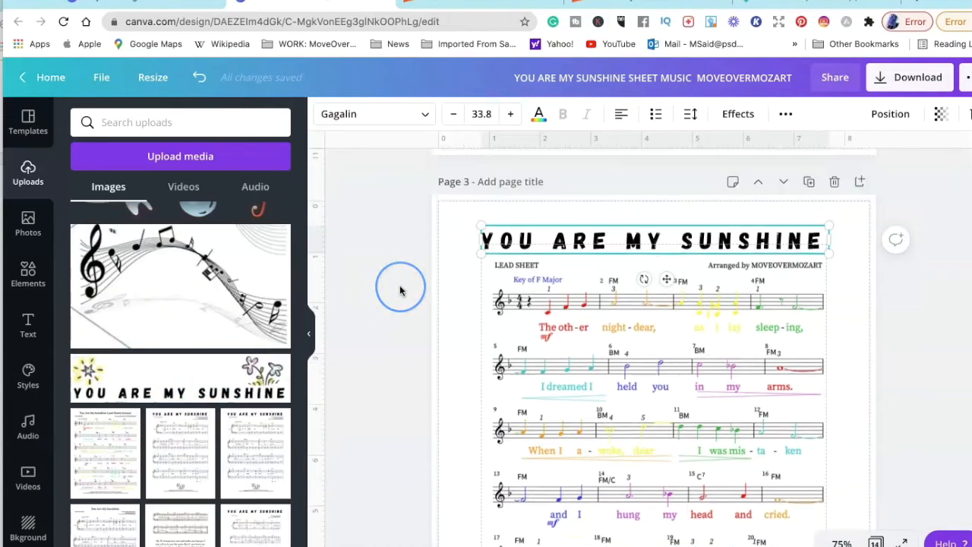
scroll(400, 290, up, 1)
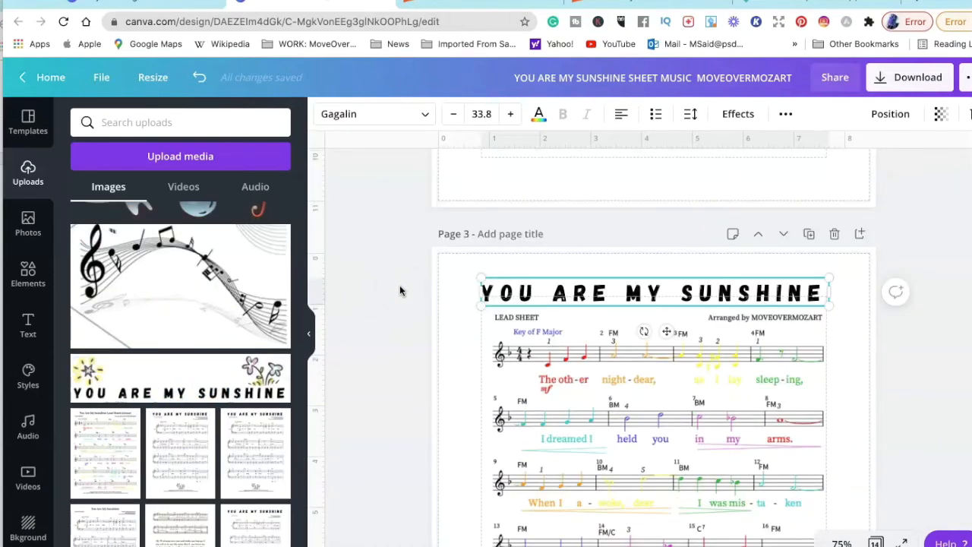
click(760, 234)
Step: Add a second copy of the uploaded yellow sun drawing to page 3 and enlarge it proportionally
scroll(749, 384, down, 4)
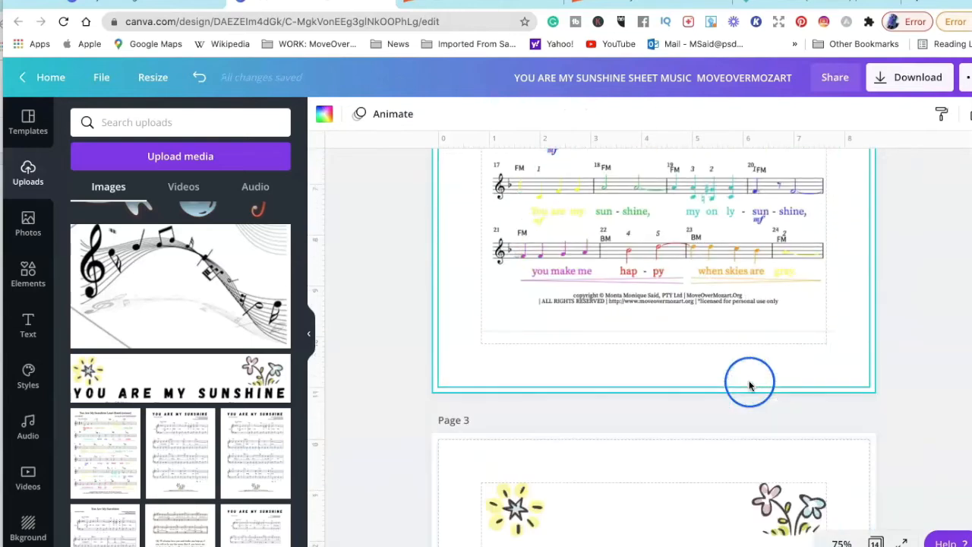
scroll(748, 385, down, 2)
click(520, 419)
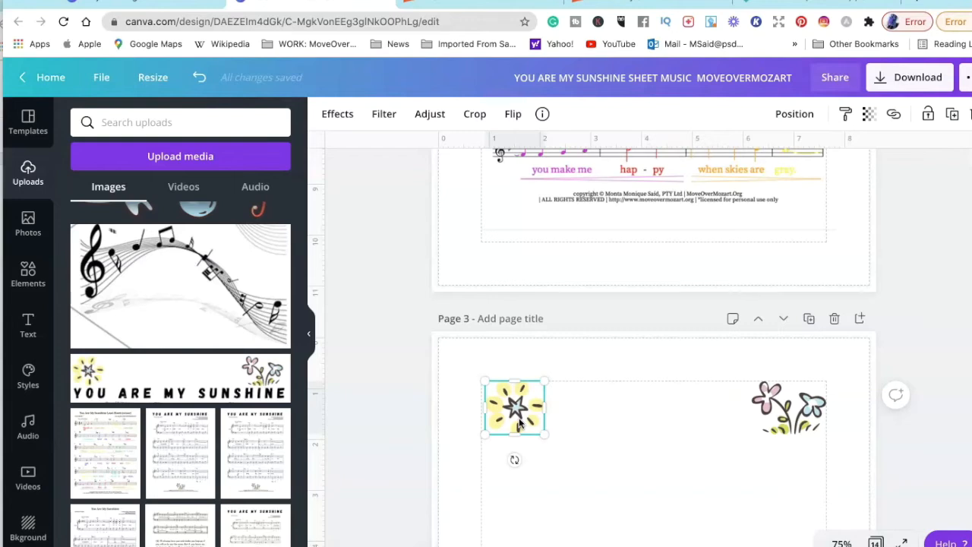
scroll(244, 454, down, 1)
scroll(242, 450, down, 10)
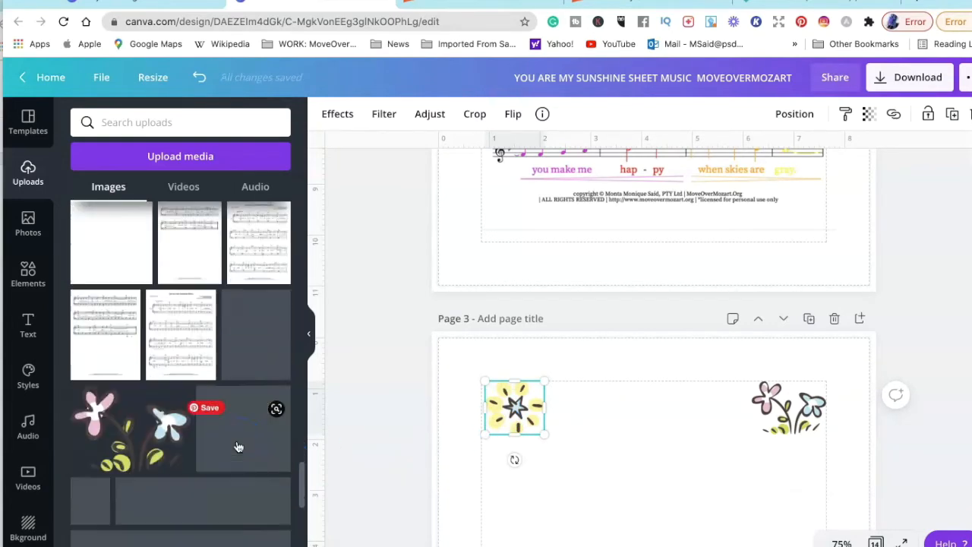
scroll(238, 448, down, 3)
scroll(228, 385, up, 2)
click(240, 348)
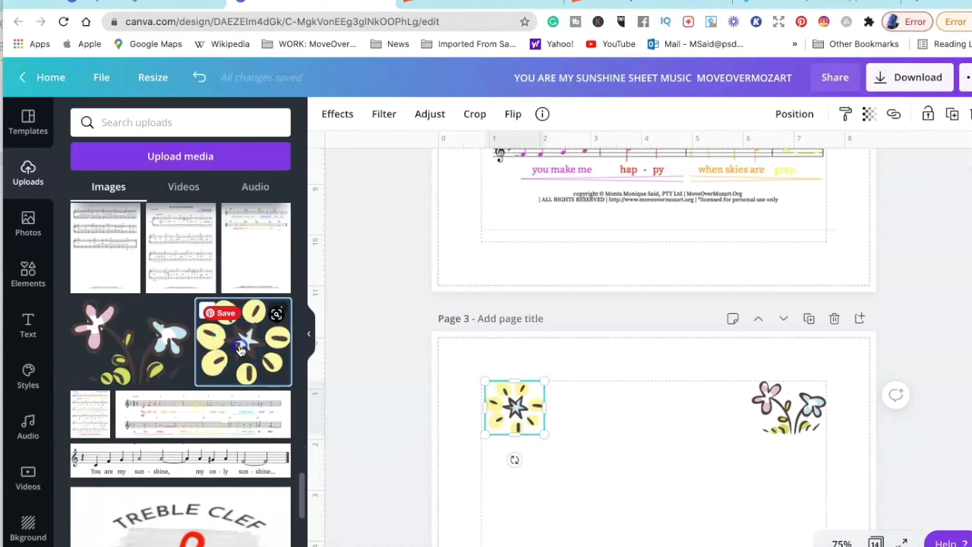
drag(289, 380, 625, 480)
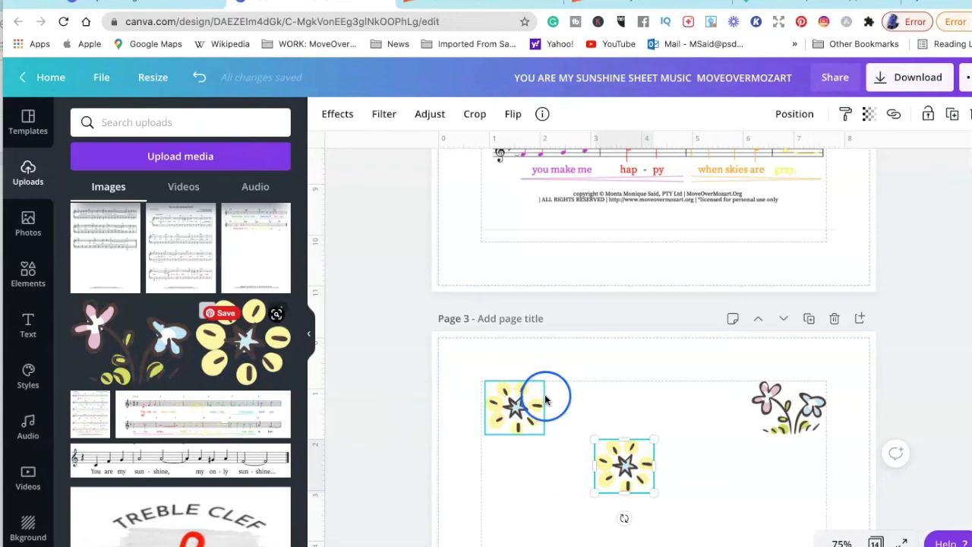
drag(654, 439, 691, 408)
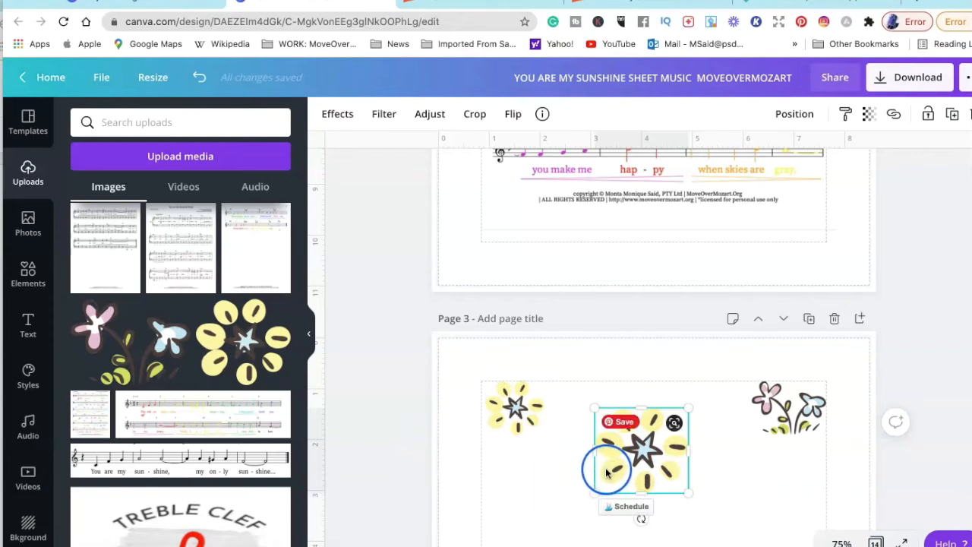
Step: Delete the enlarged sun drawing from the middle of page 3
scroll(608, 463, up, 5)
scroll(617, 400, up, 3)
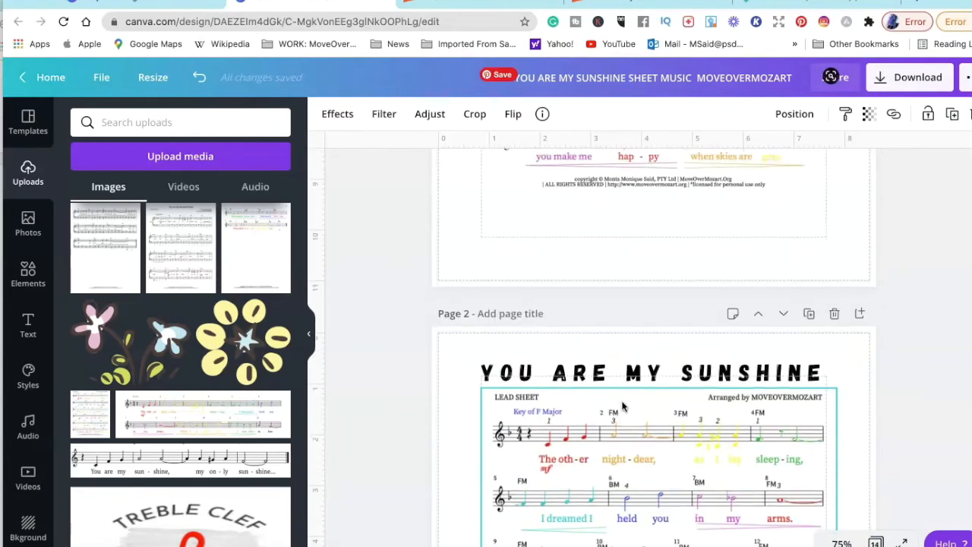
scroll(621, 400, down, 8)
click(622, 420)
mouse_move(621, 429)
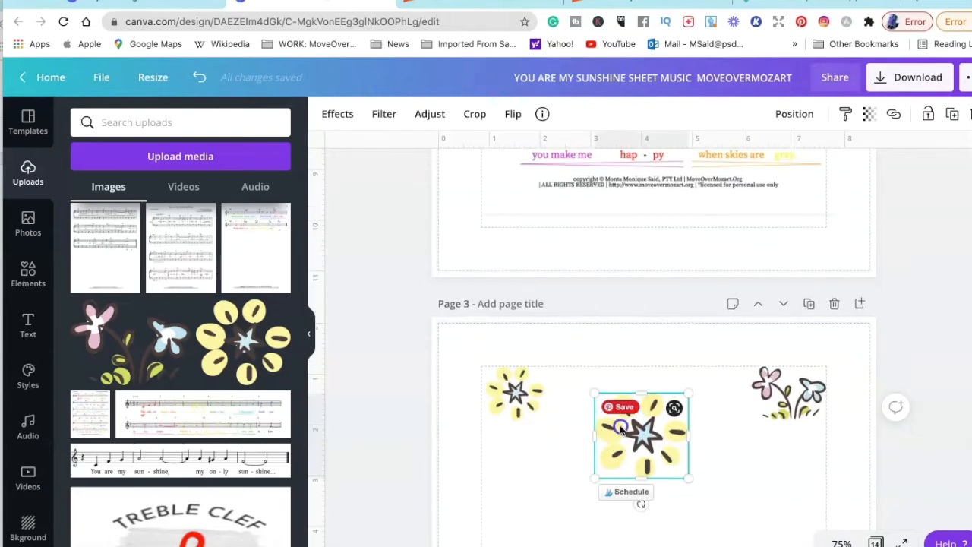
key(Delete)
Step: Move the original sun drawing from page 3 to page 2, beside the start of the title
click(514, 406)
mouse_move(513, 406)
mouse_down()
mouse_move(555, 229)
mouse_move(477, 178)
mouse_up()
scroll(555, 231, up, 1)
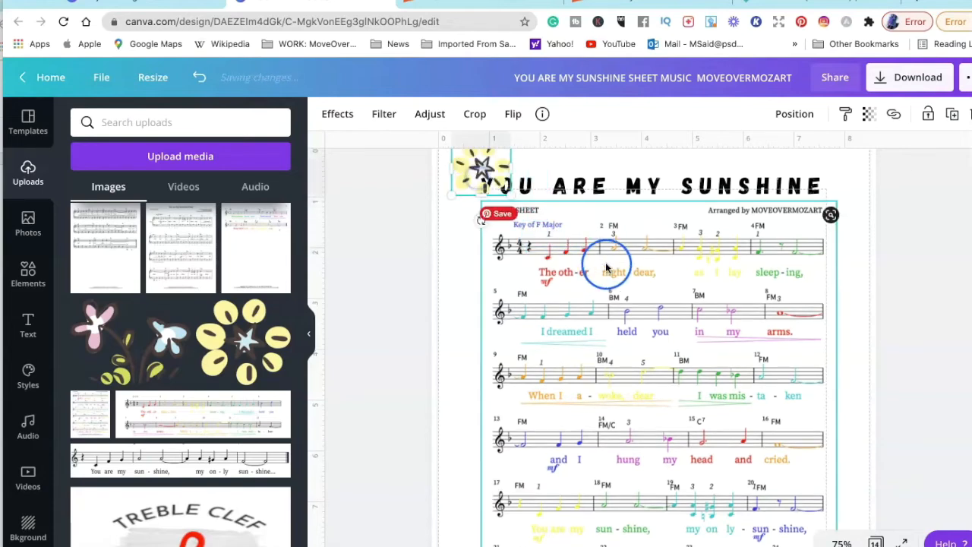
Step: Enlarge the page 2 title to size 34.2, starting at the left margin, and shrink the sun into the page's upper-left corner
scroll(612, 269, up, 1)
drag(553, 224, 564, 232)
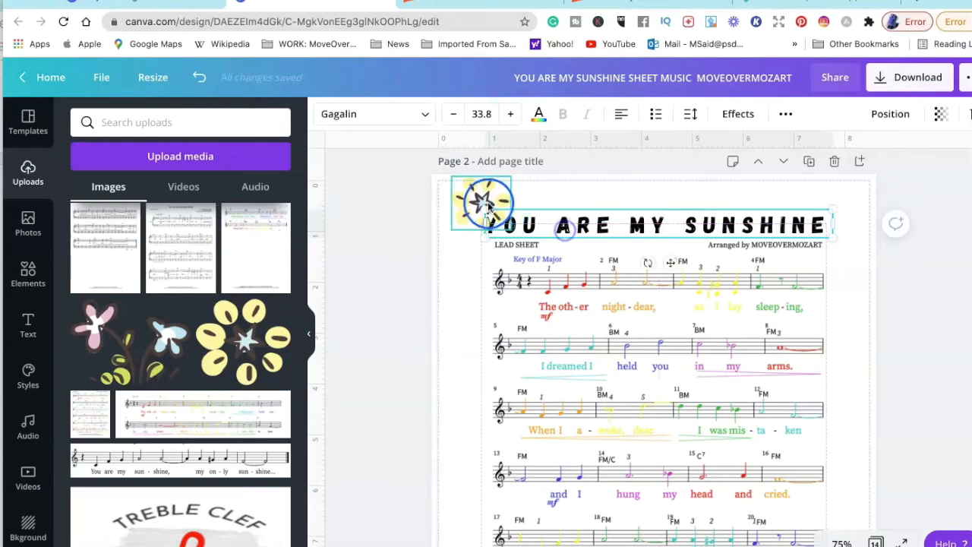
drag(475, 202, 466, 205)
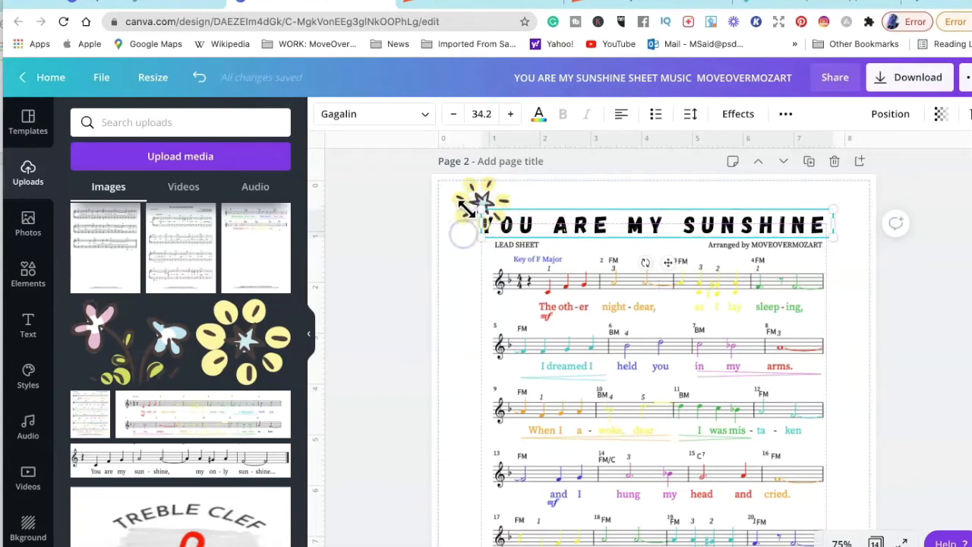
click(444, 227)
drag(464, 208, 490, 222)
Step: Move the flower drawing from page 3 to the upper-right corner of page 2 and shrink it to fit beside the title
scroll(548, 365, down, 5)
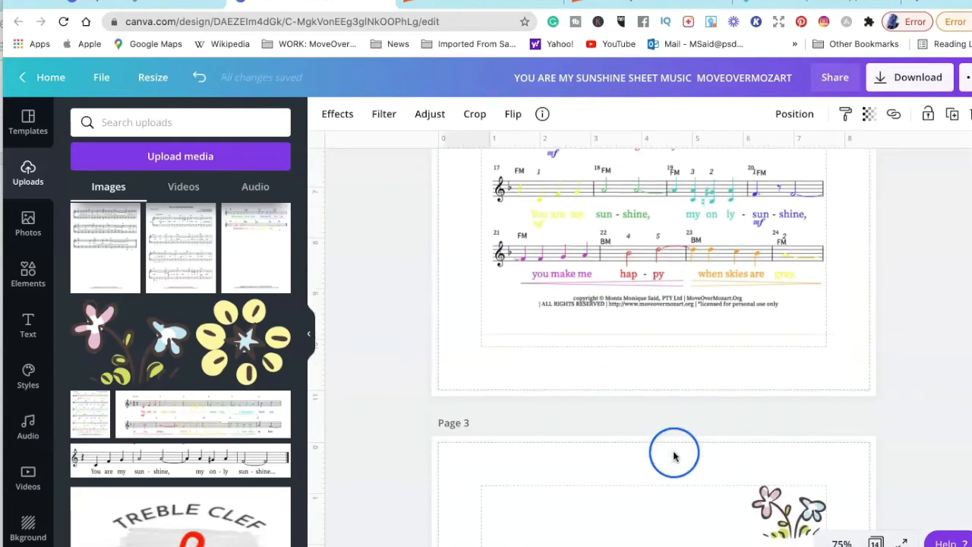
click(785, 468)
drag(777, 433, 811, 221)
scroll(770, 271, up, 3)
scroll(767, 276, up, 3)
click(740, 228)
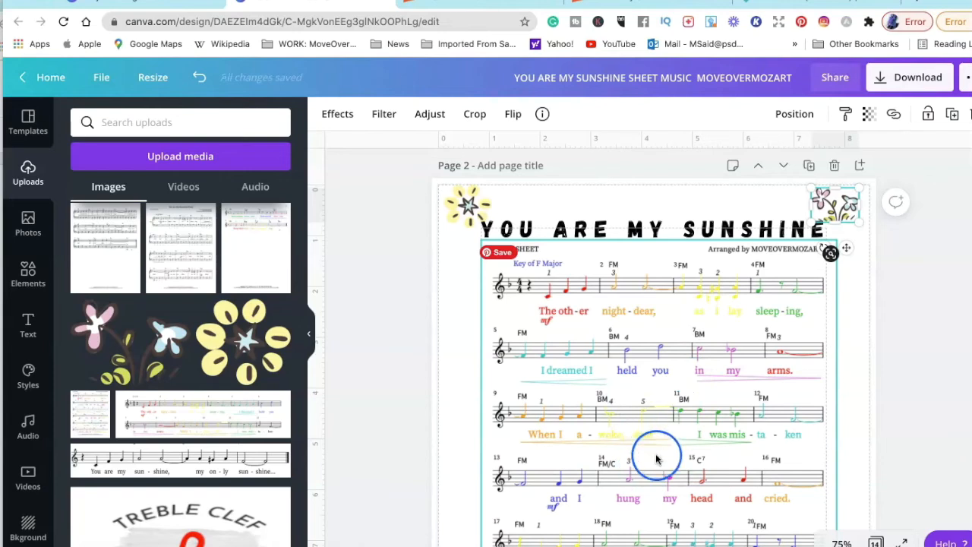
Step: Switch to Creative Market and look through the profile's purchased and liked graphics sets, continuing onto page 3 of the activity list
click(796, 3)
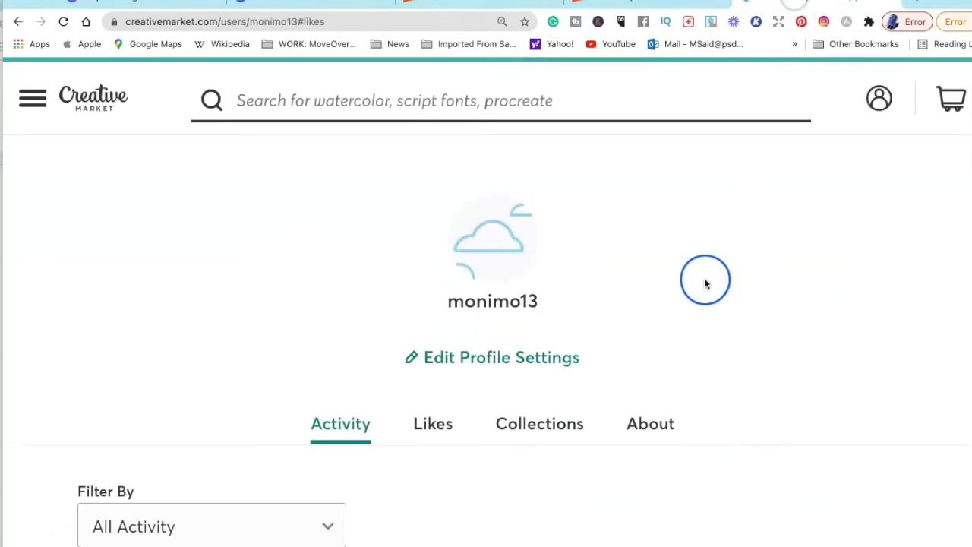
scroll(675, 387, down, 4)
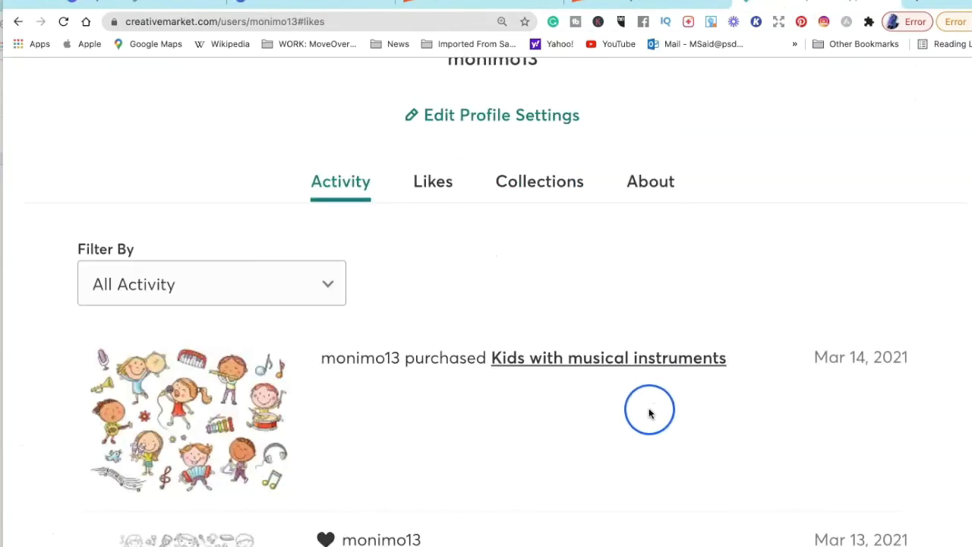
scroll(650, 415, down, 1)
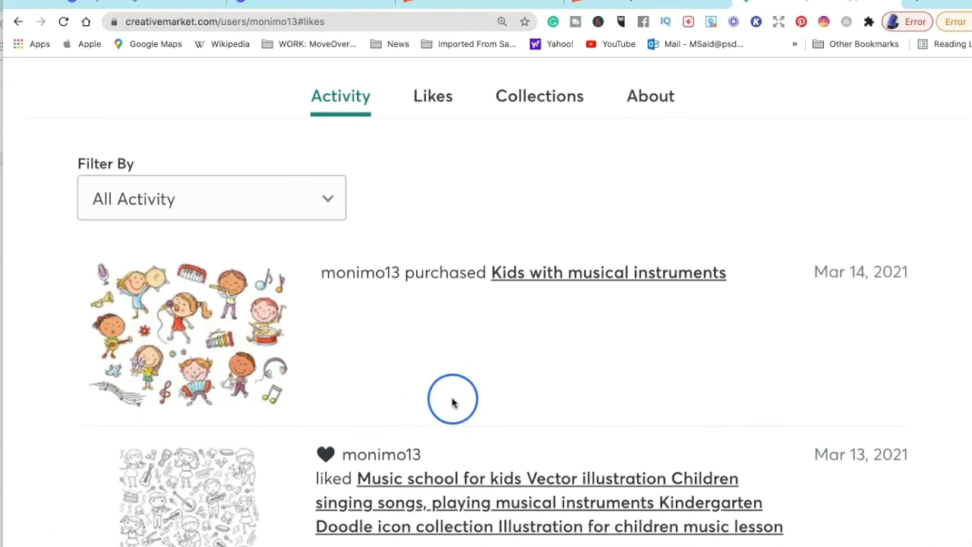
scroll(456, 384, down, 5)
scroll(522, 401, down, 5)
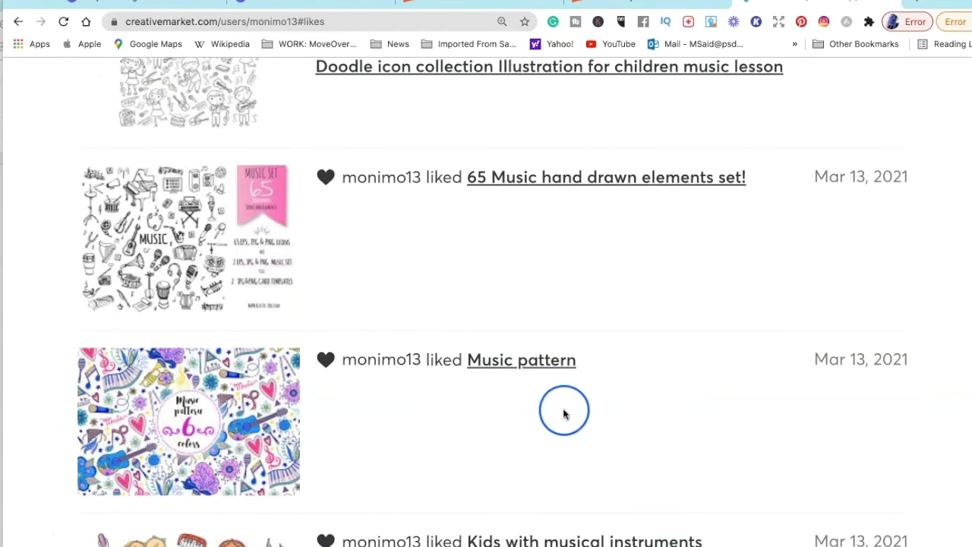
scroll(570, 412, down, 8)
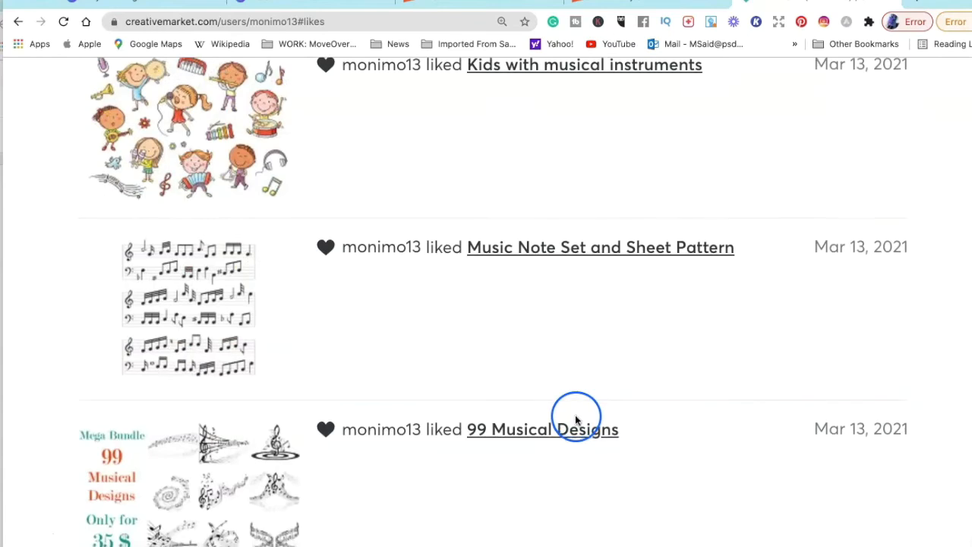
scroll(569, 417, down, 4)
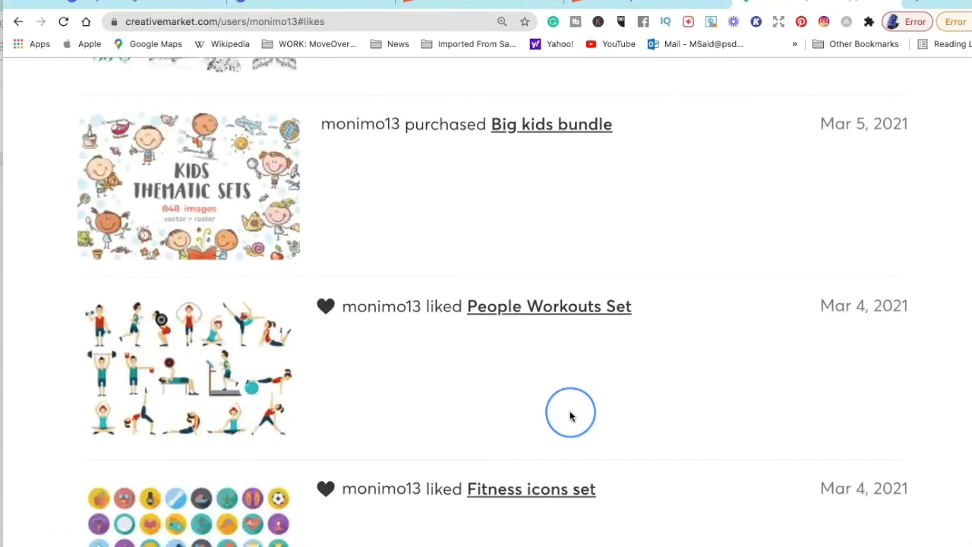
scroll(571, 416, down, 2)
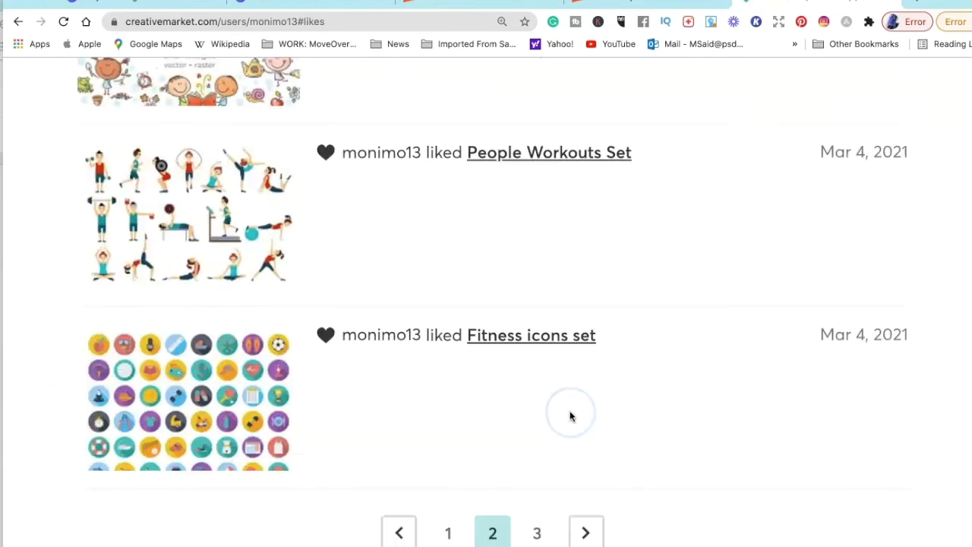
click(586, 534)
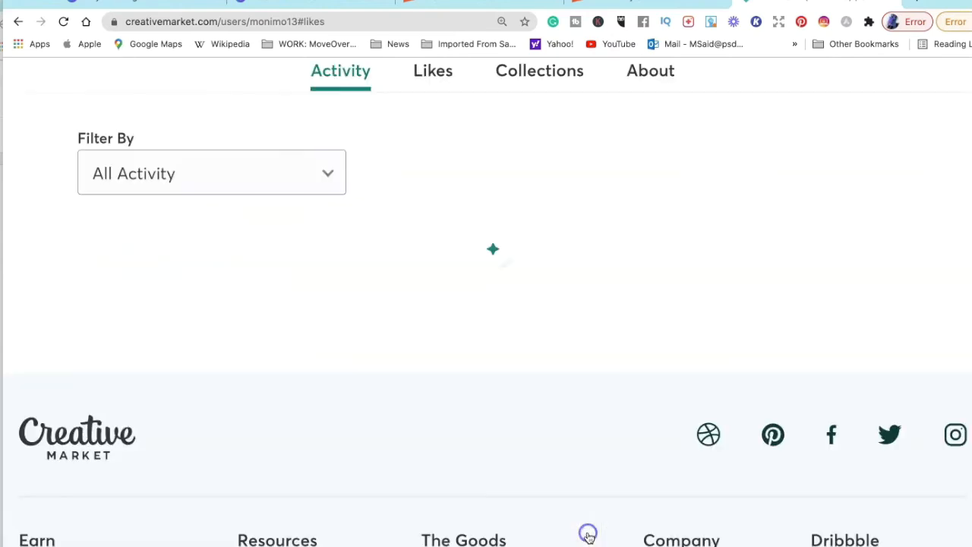
scroll(455, 423, down, 5)
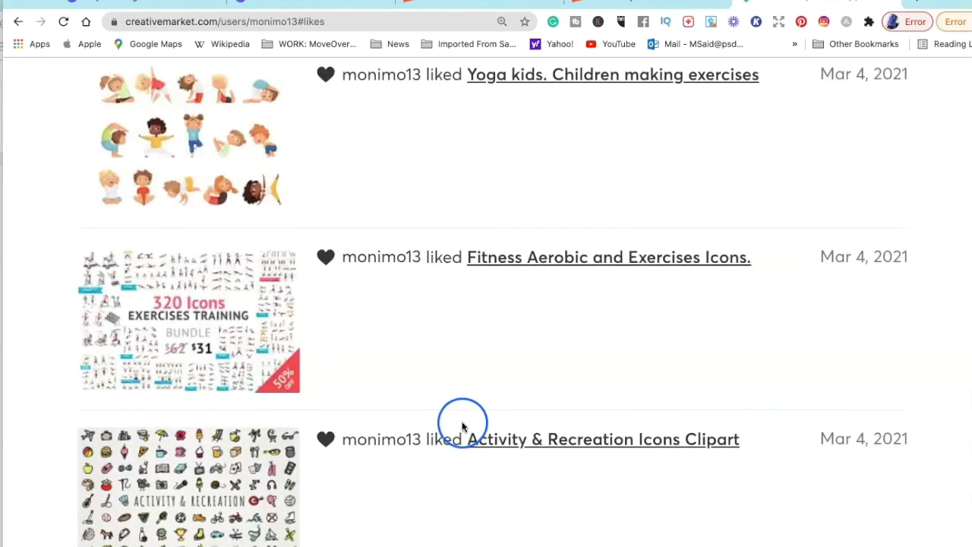
scroll(597, 233, up, 4)
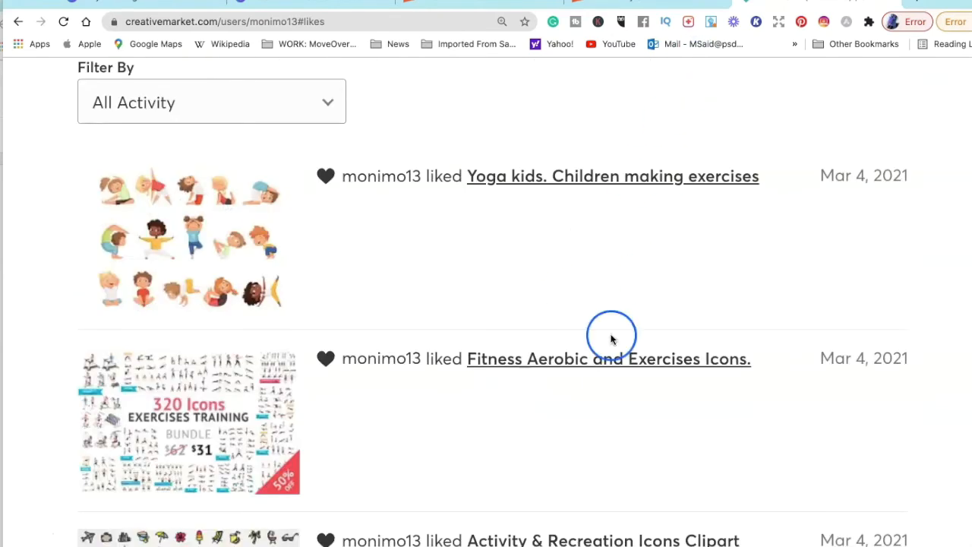
scroll(612, 341, up, 6)
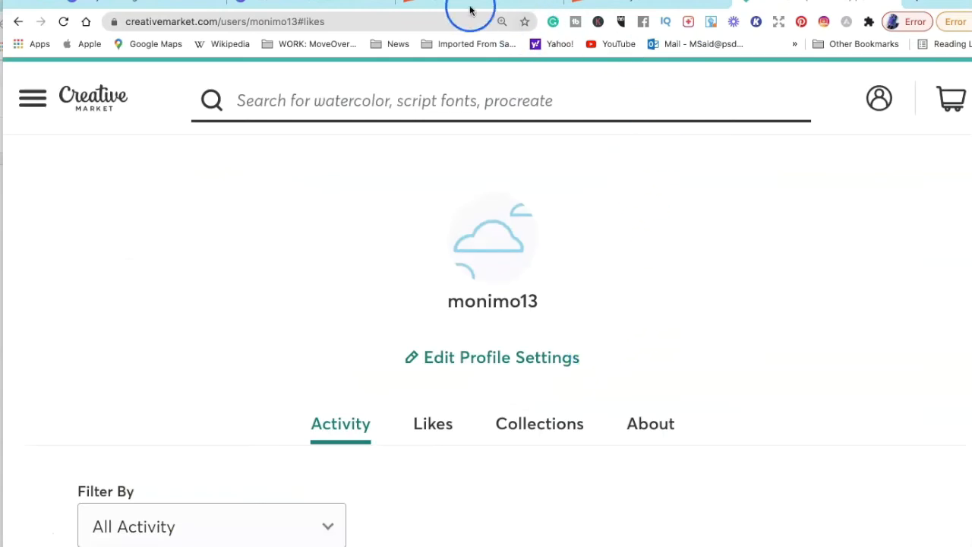
Step: Return to the Canva design and stretch the page 2 lead sheet image down to the bottom margin line
click(317, 3)
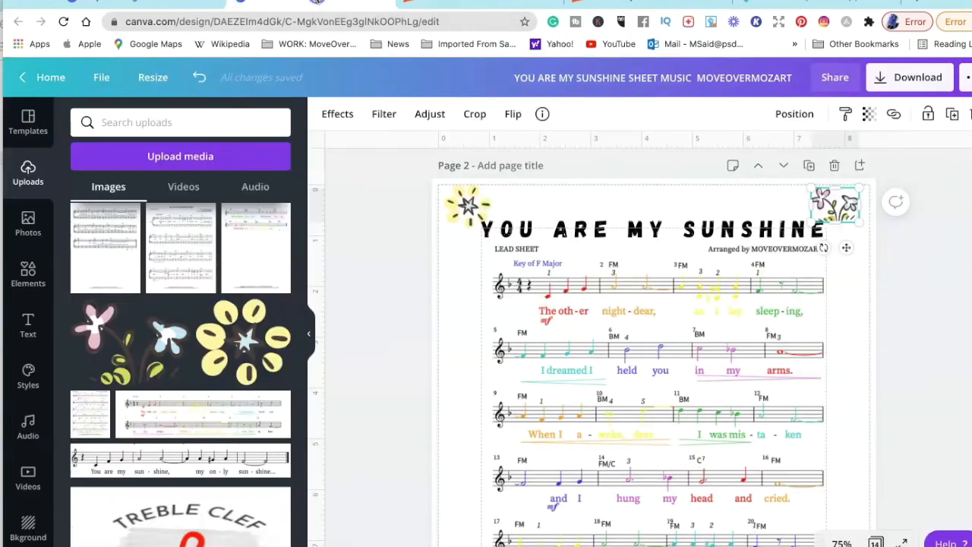
click(851, 352)
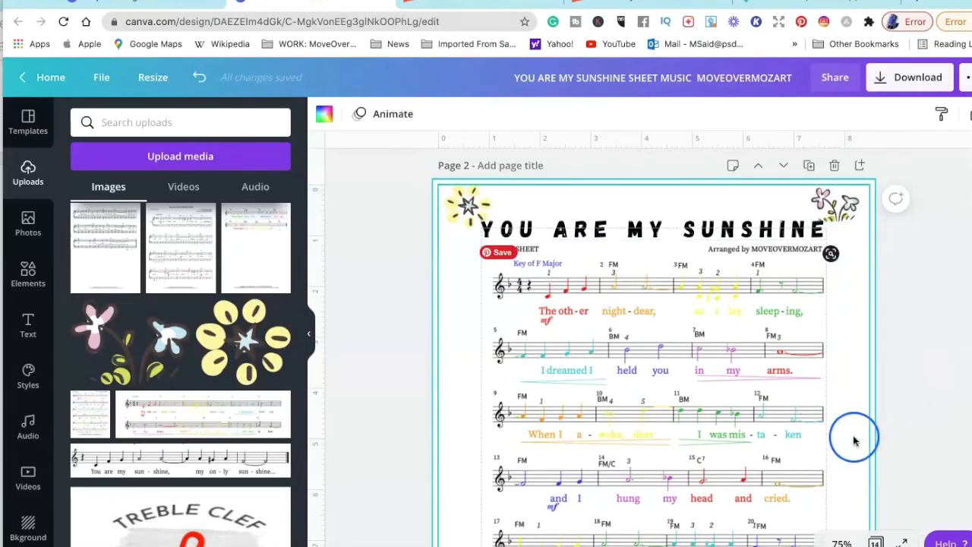
scroll(842, 446, down, 2)
scroll(843, 446, down, 4)
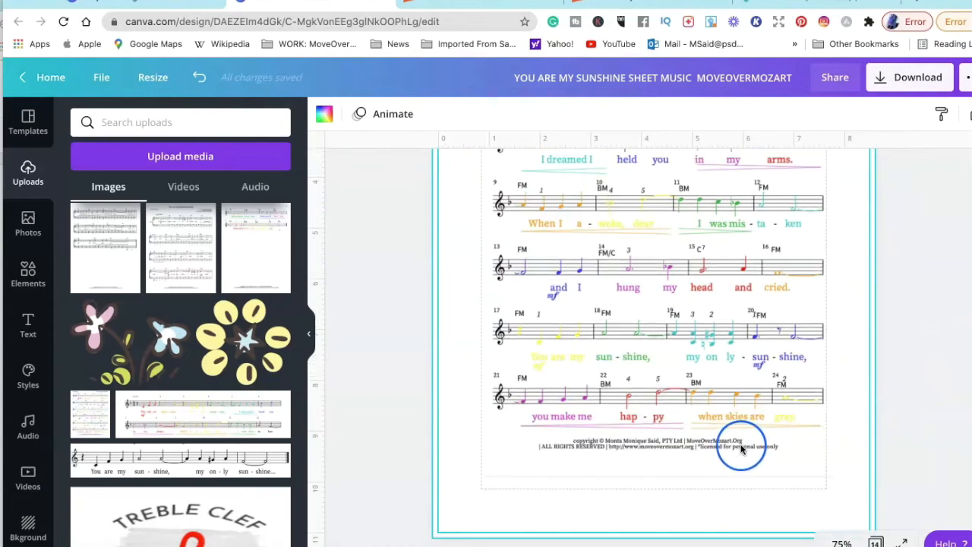
scroll(764, 408, down, 3)
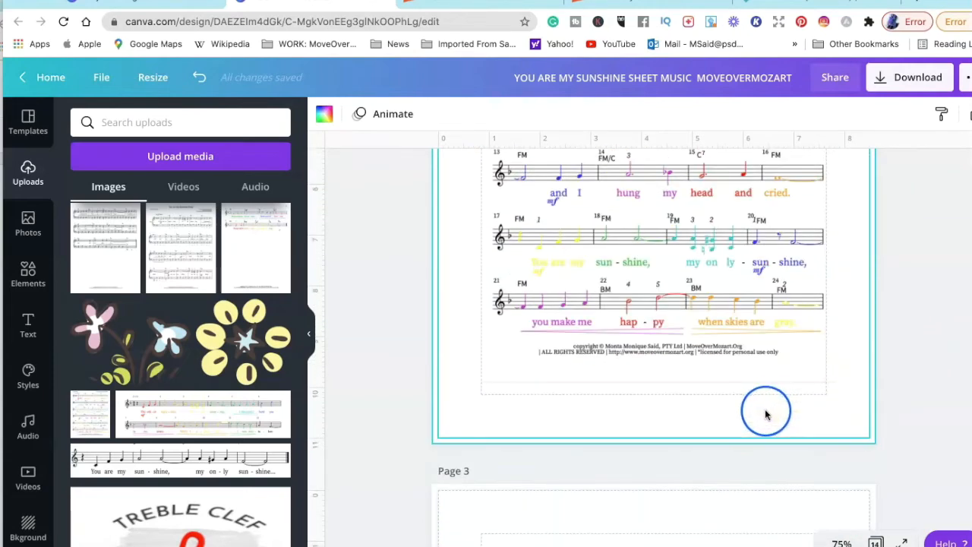
click(746, 372)
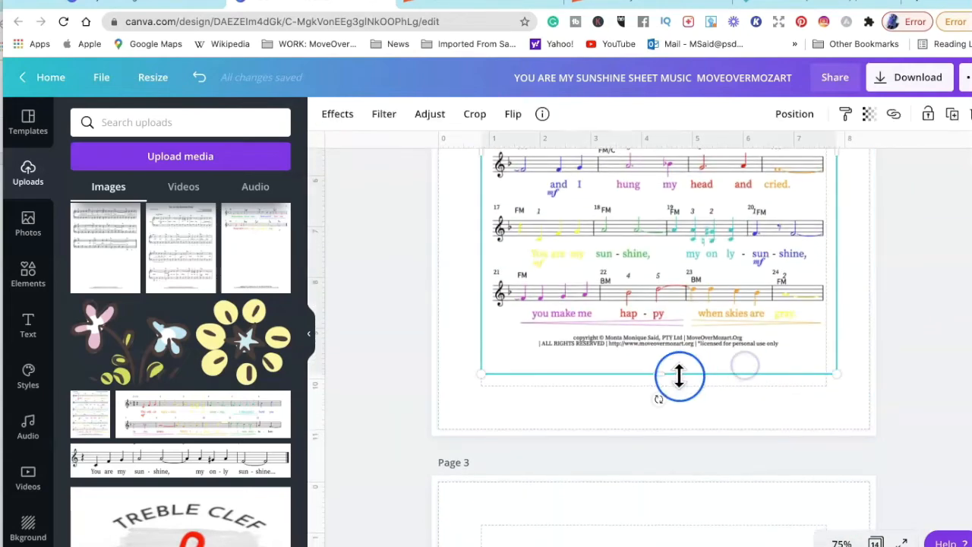
drag(657, 379, 658, 386)
scroll(826, 347, up, 2)
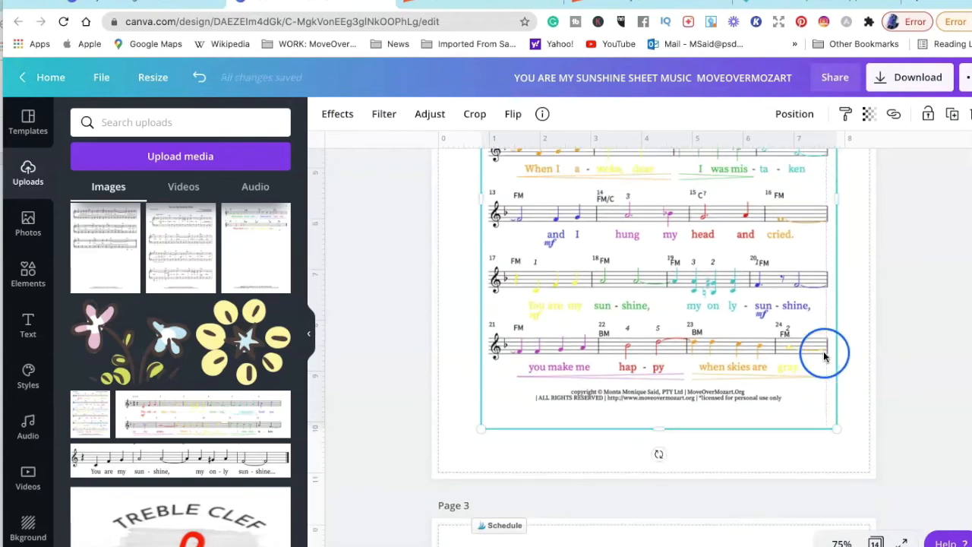
scroll(824, 273, up, 3)
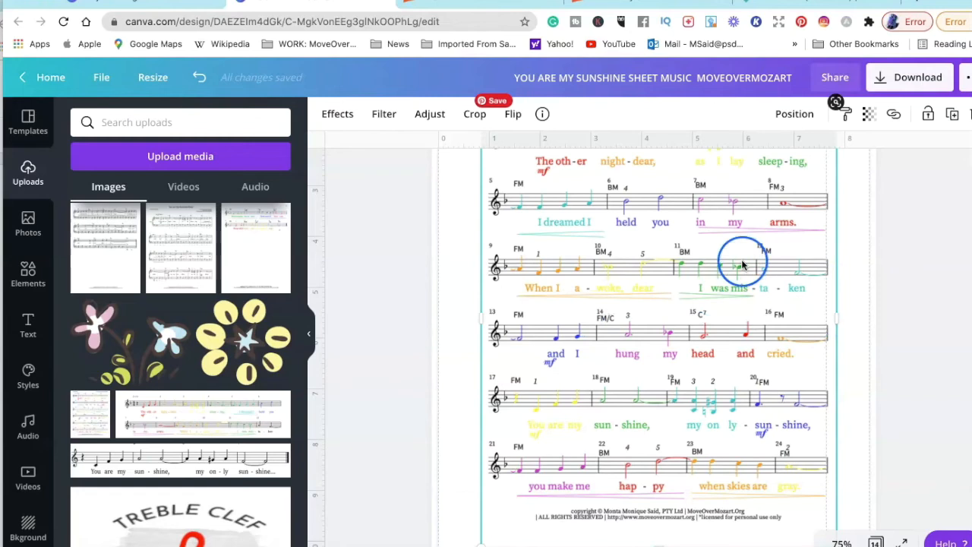
scroll(803, 326, up, 3)
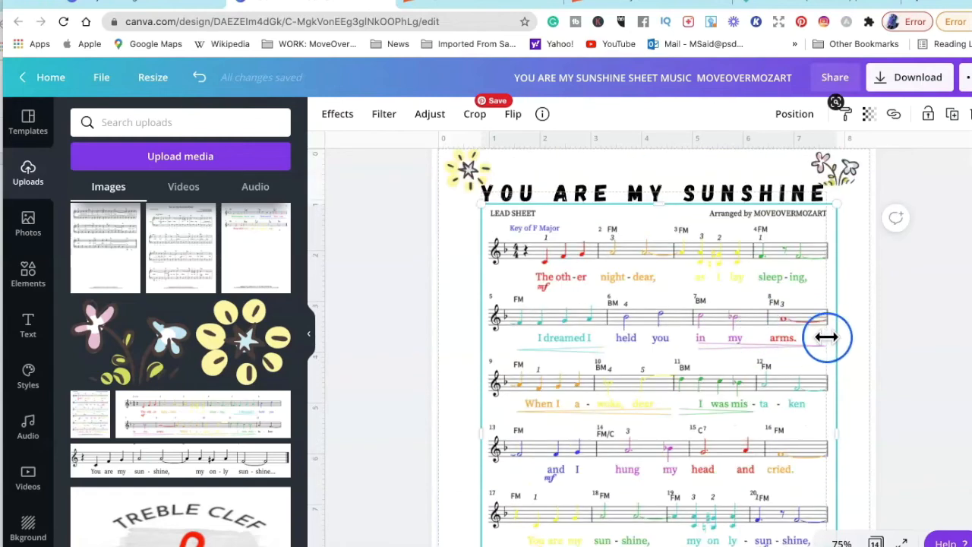
click(848, 331)
click(857, 336)
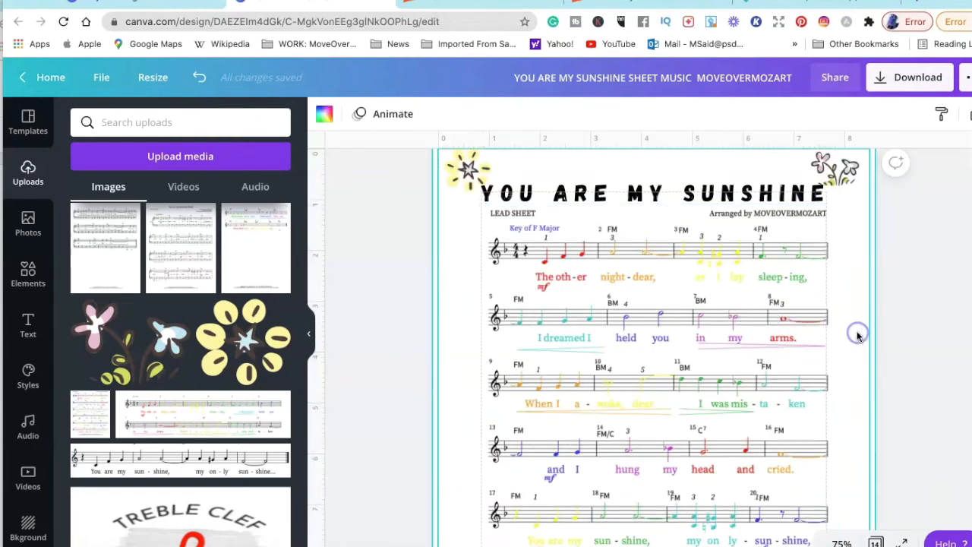
click(912, 326)
Step: Check the finished lead sheet and move it up one position so it becomes the first page
scroll(808, 311, up, 1)
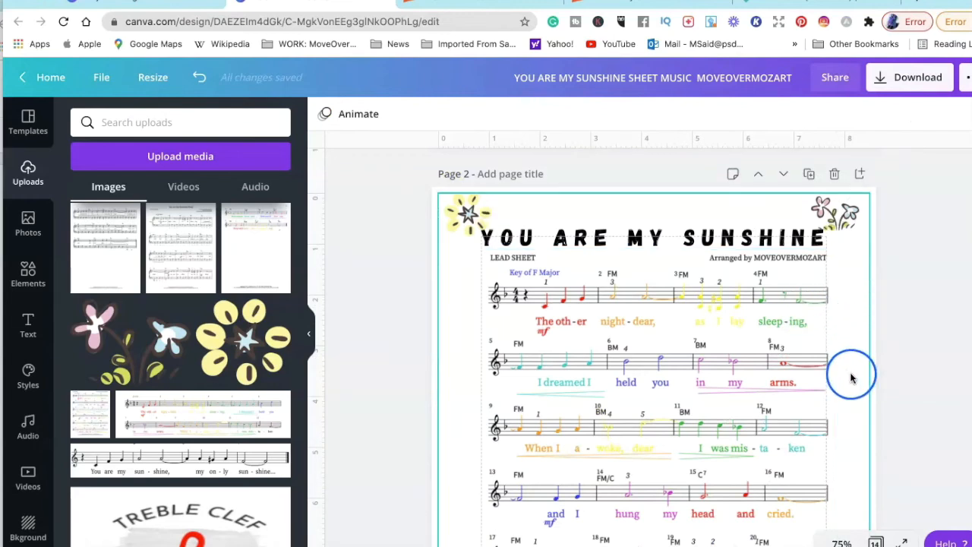
scroll(849, 381, down, 10)
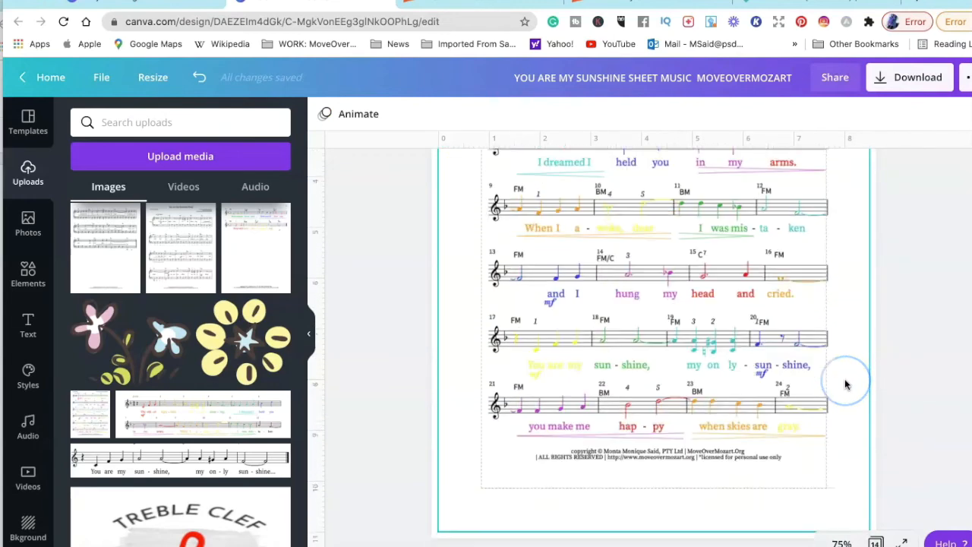
scroll(846, 325, up, 10)
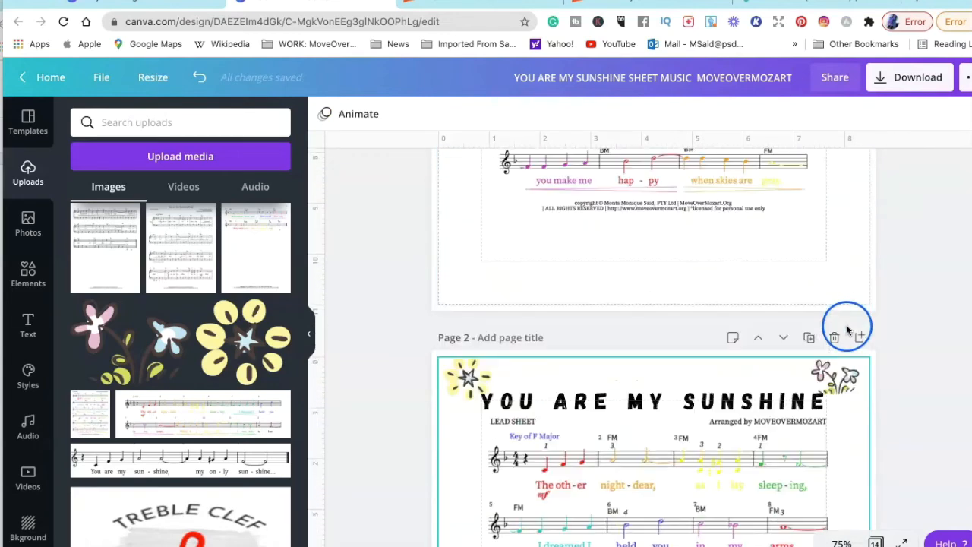
click(759, 340)
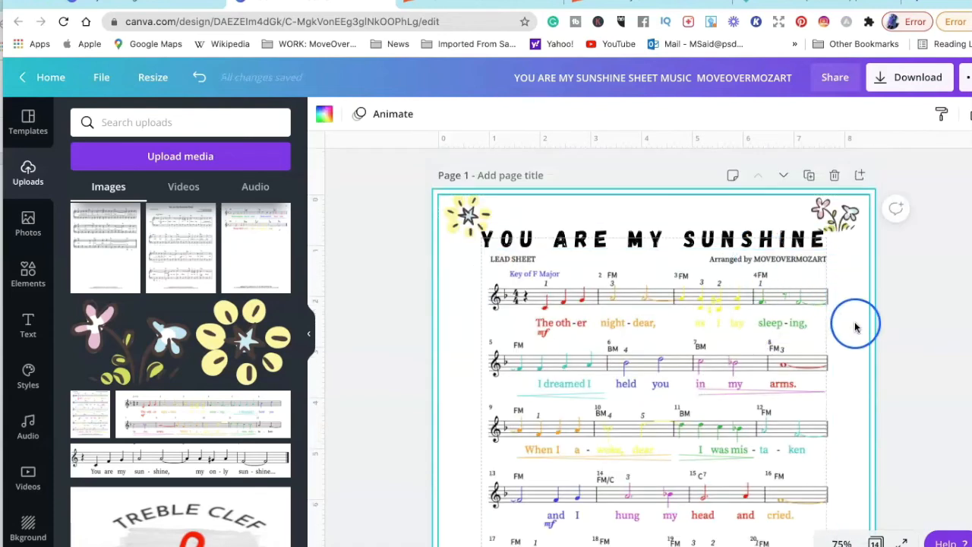
click(903, 322)
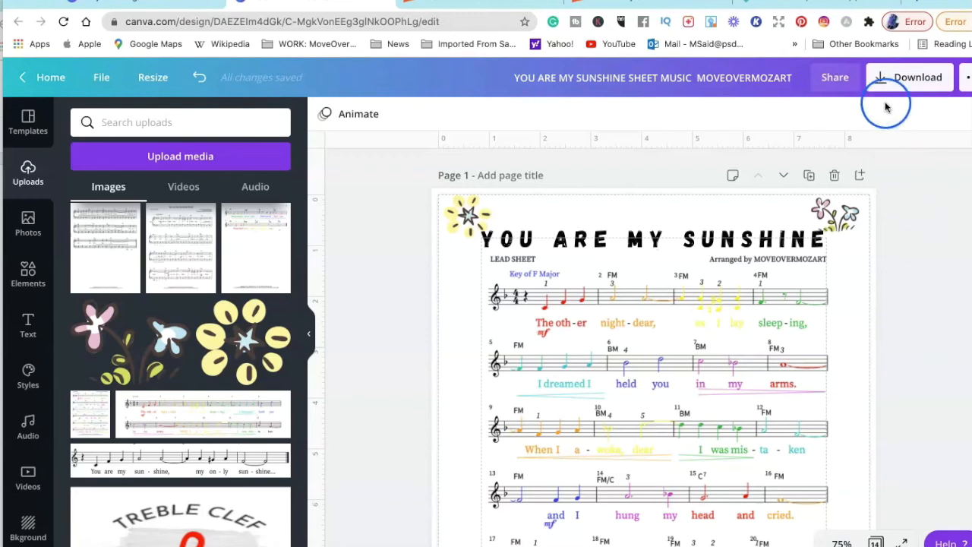
Step: Download only page 1 of the design as a PDF Print file
click(879, 79)
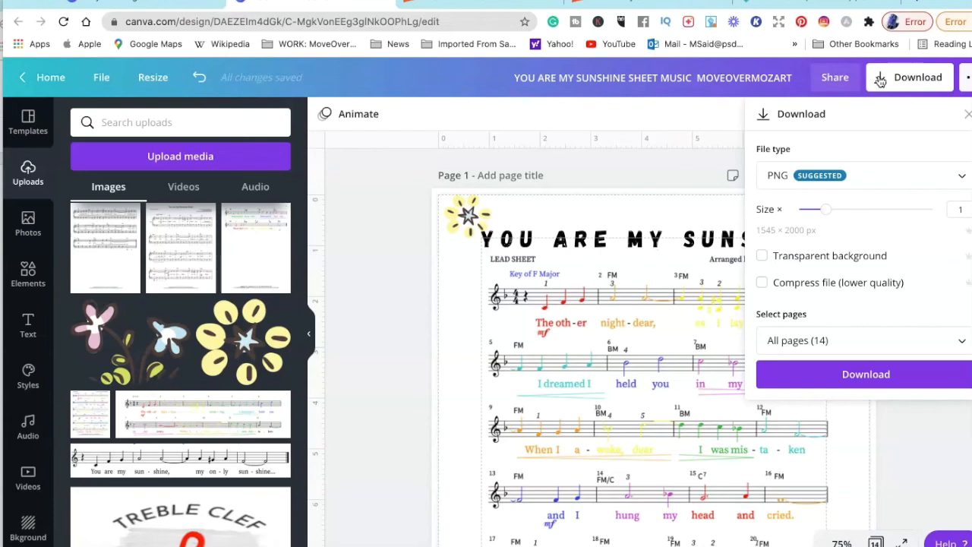
click(961, 179)
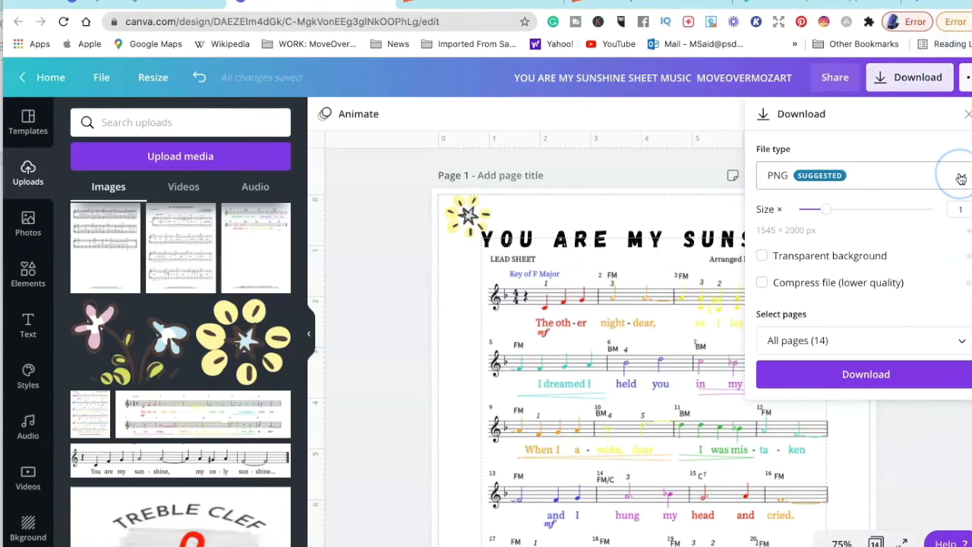
click(961, 178)
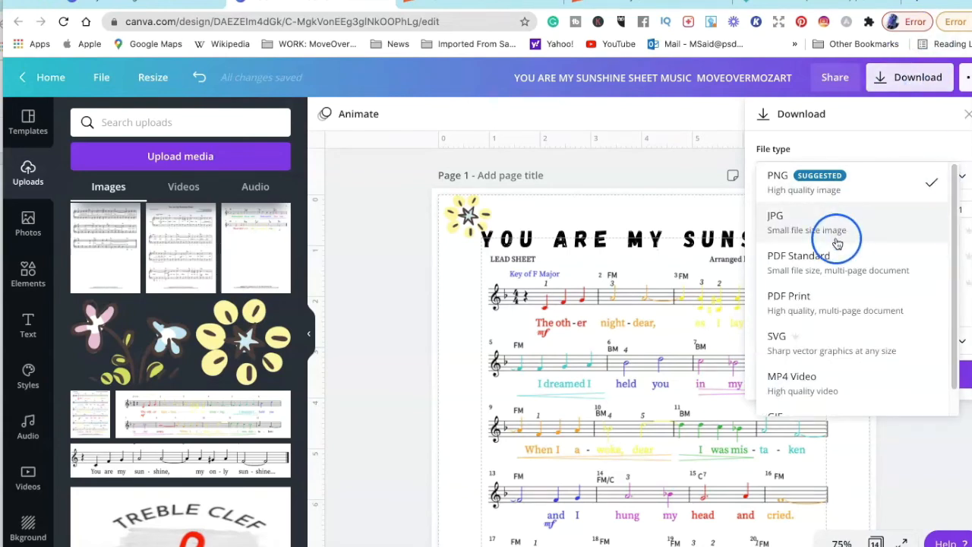
click(821, 302)
click(917, 260)
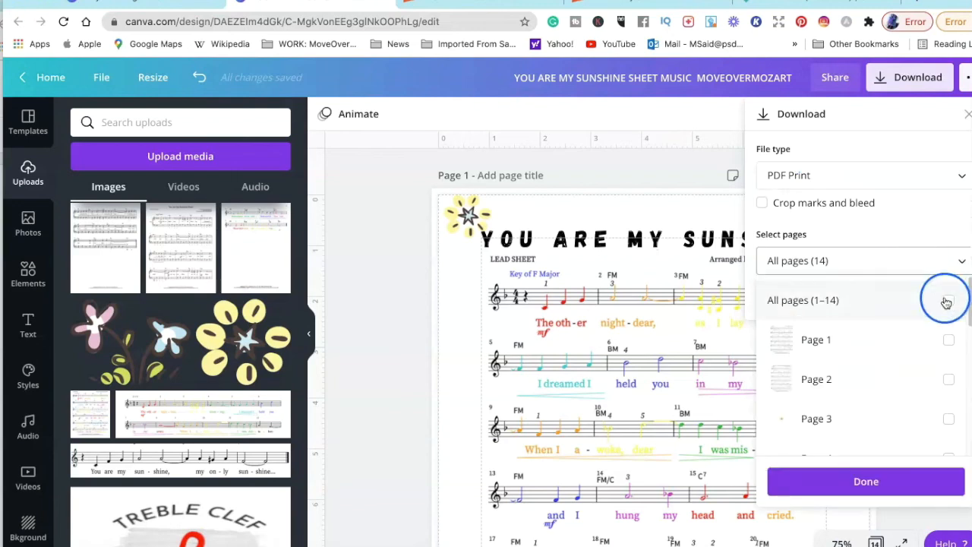
click(948, 340)
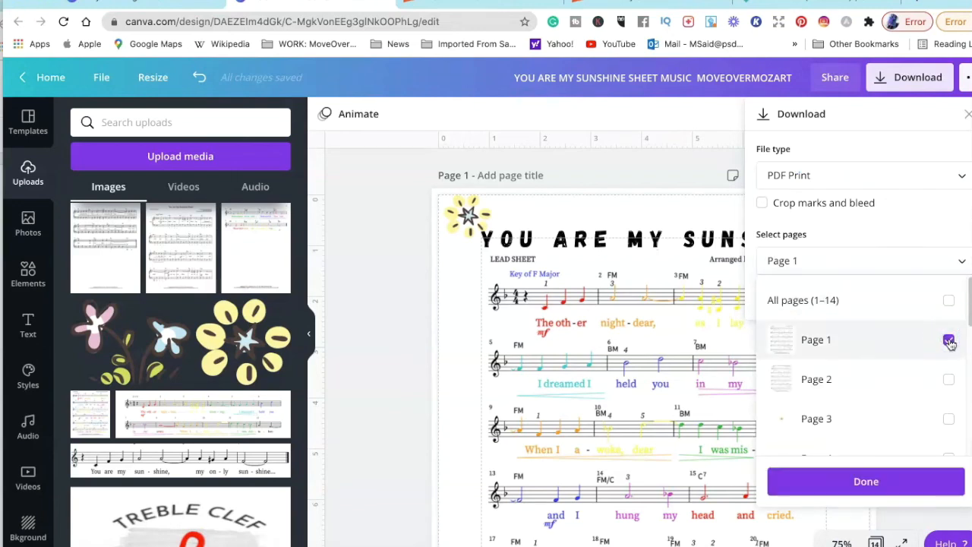
click(865, 481)
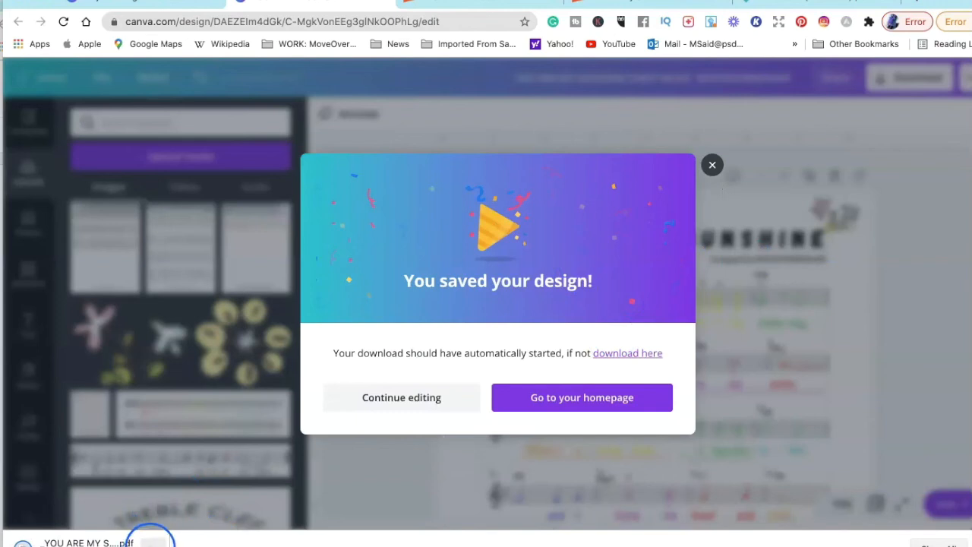
Step: Open the downloaded sheet music PDF from the Downloads folder and check the whole page from title to copyright line
click(160, 534)
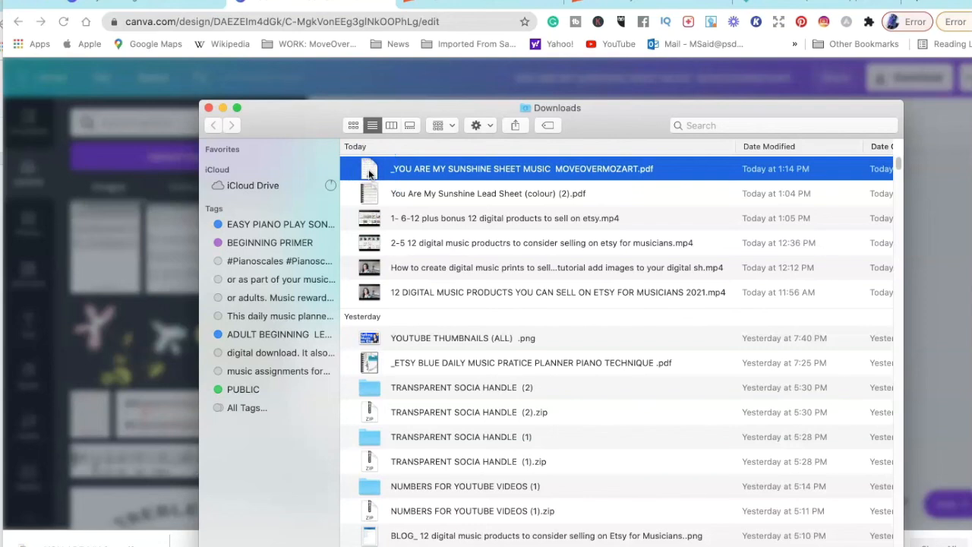
double_click(369, 174)
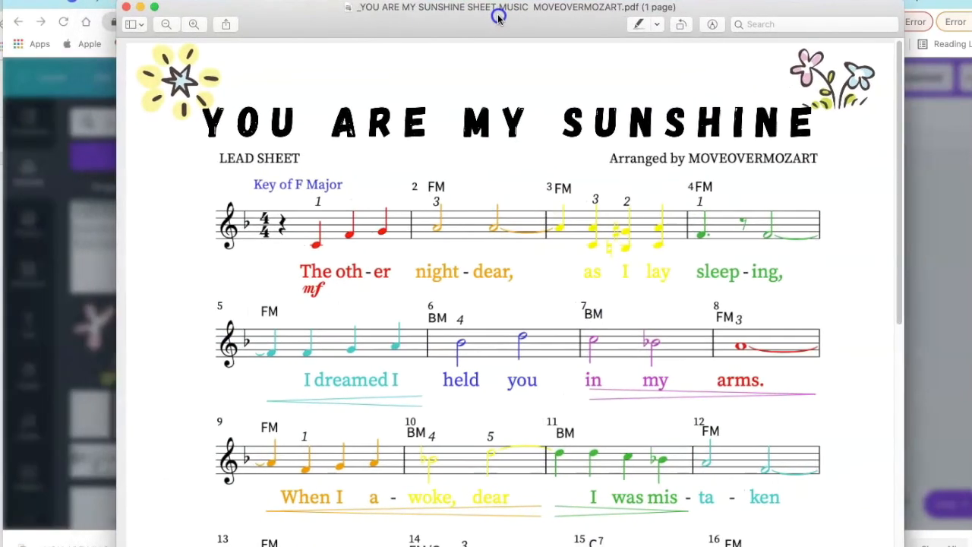
scroll(527, 402, down, 2)
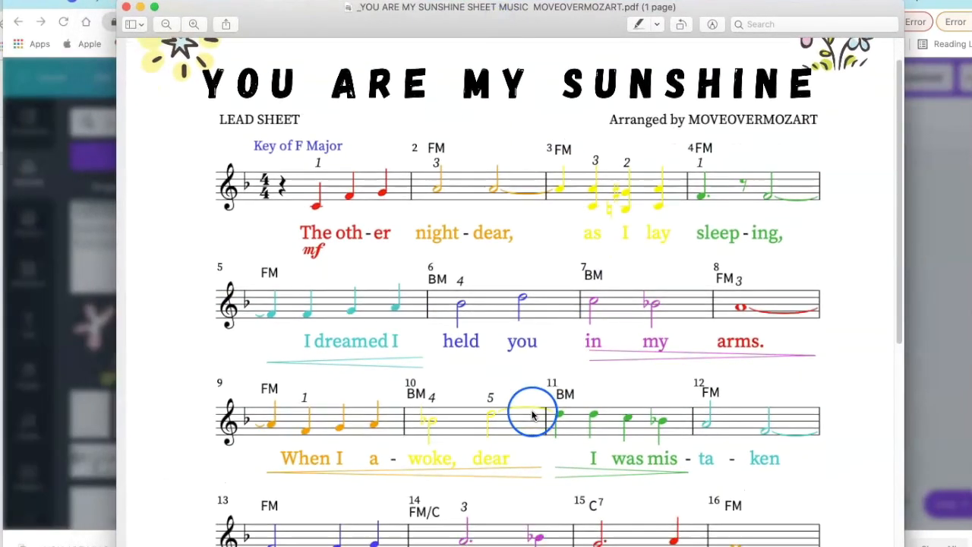
scroll(520, 431, down, 5)
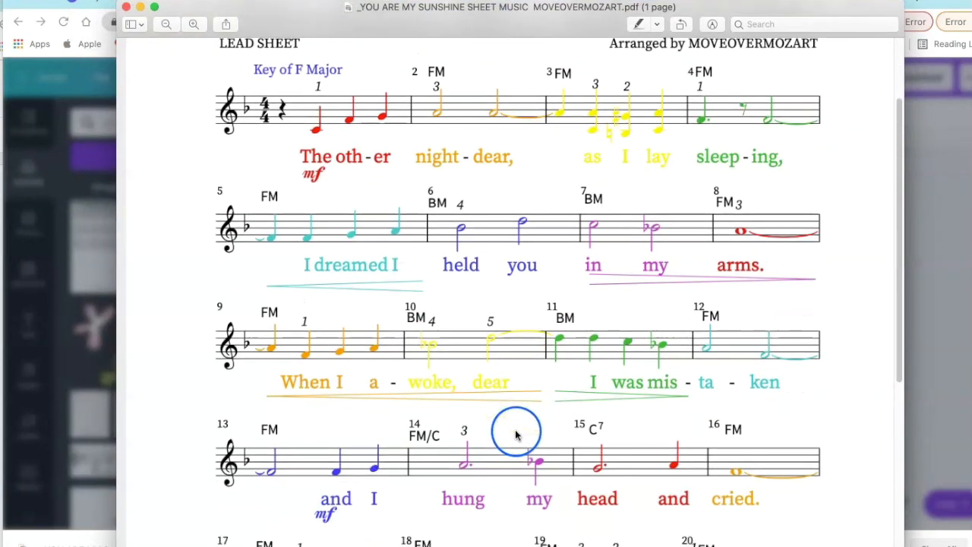
scroll(515, 435, down, 1)
scroll(515, 435, down, 3)
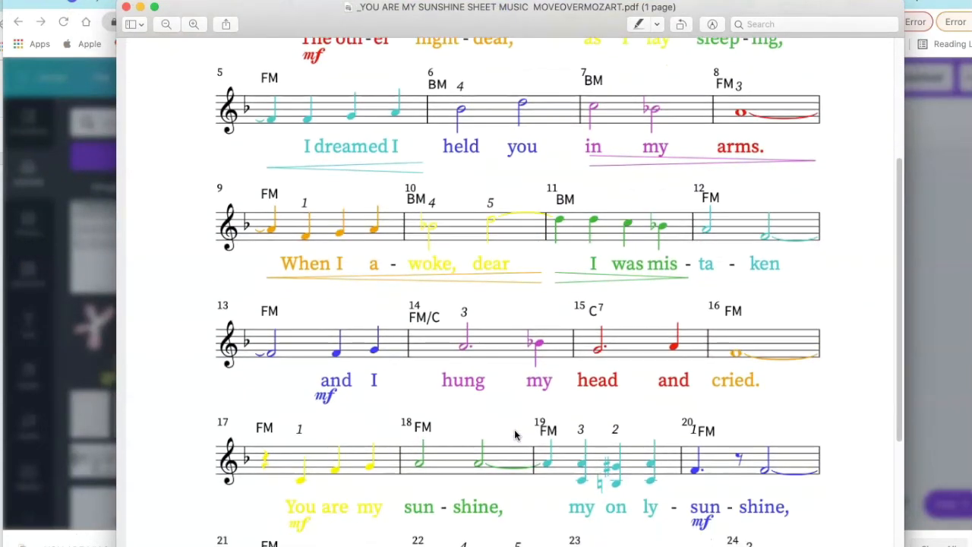
scroll(514, 435, down, 7)
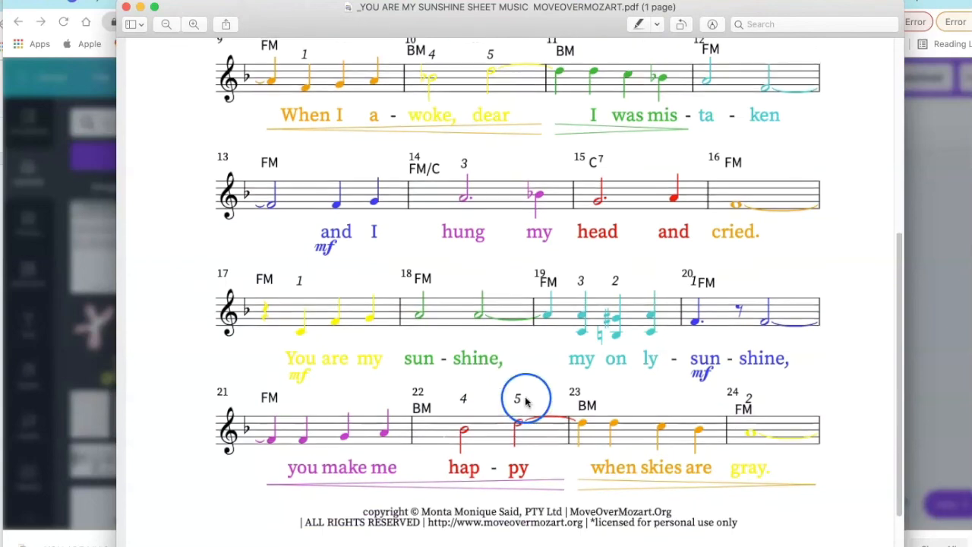
scroll(526, 403, up, 11)
scroll(530, 404, up, 7)
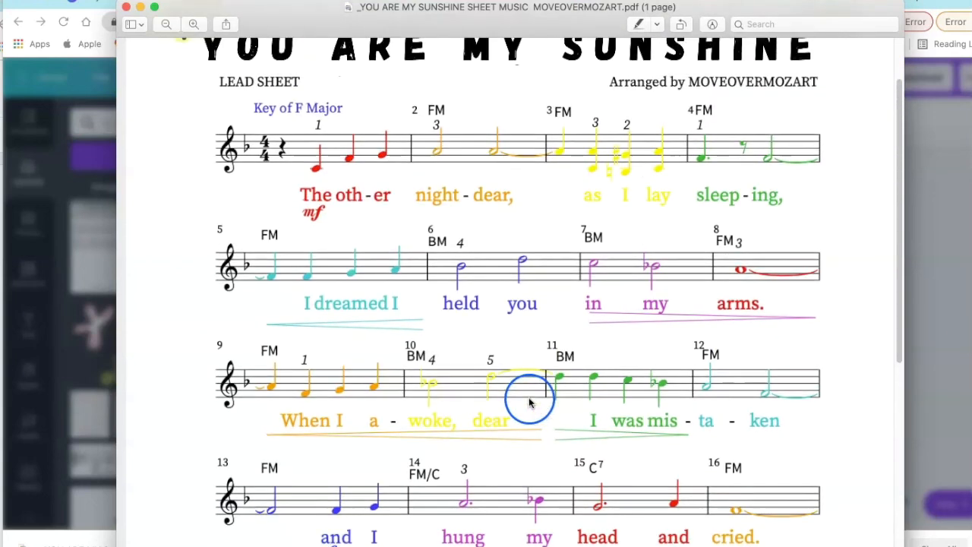